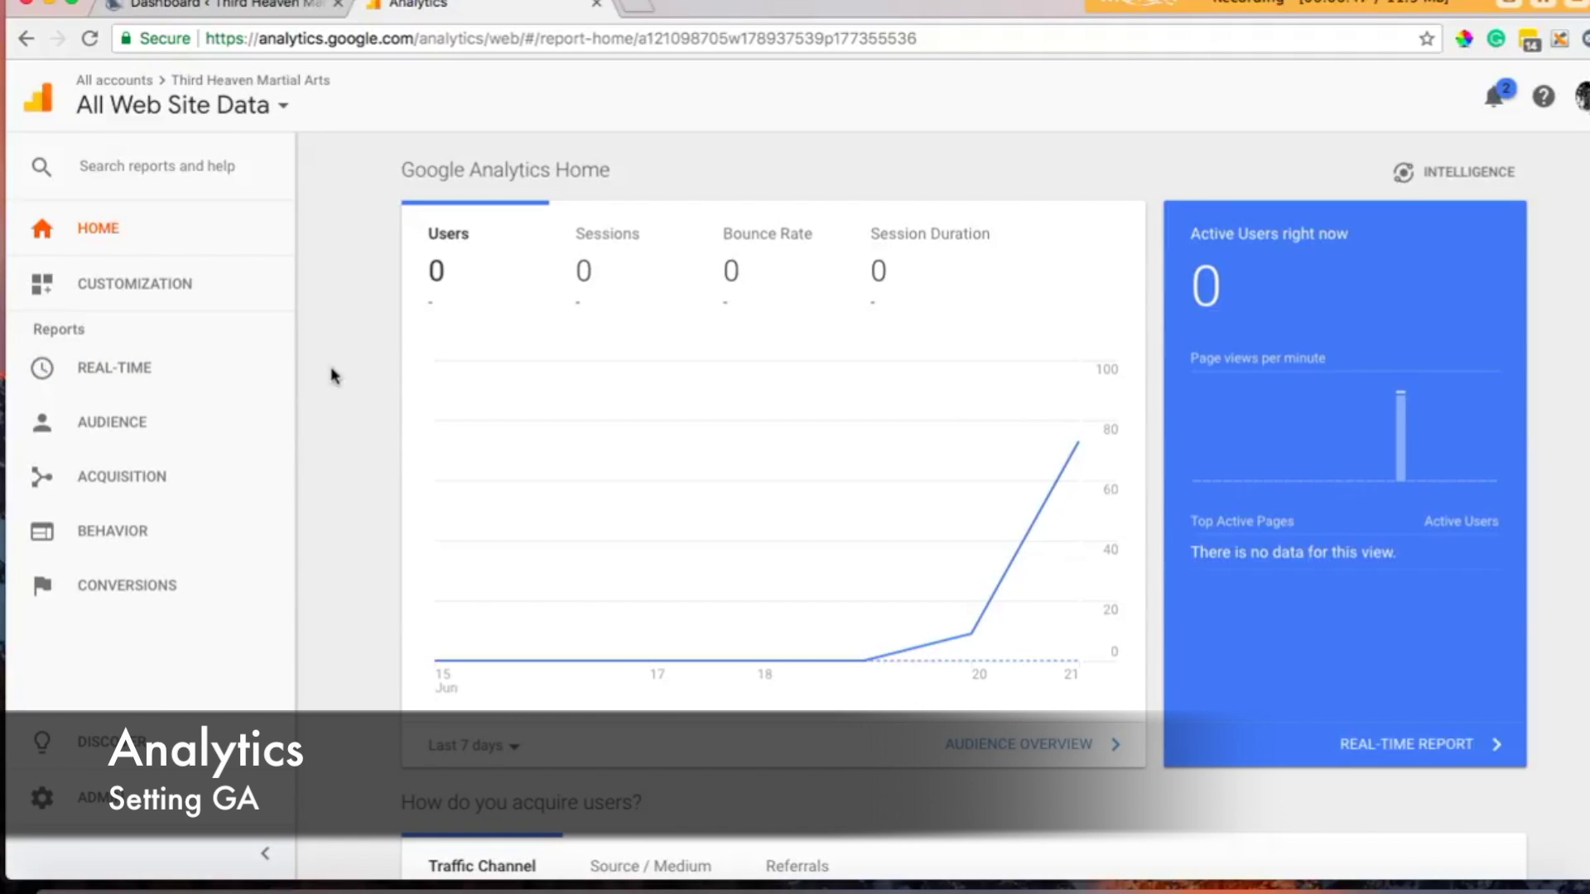
Open the new website property form in the Analytics admin settings and look over its setup fields.
click(108, 802)
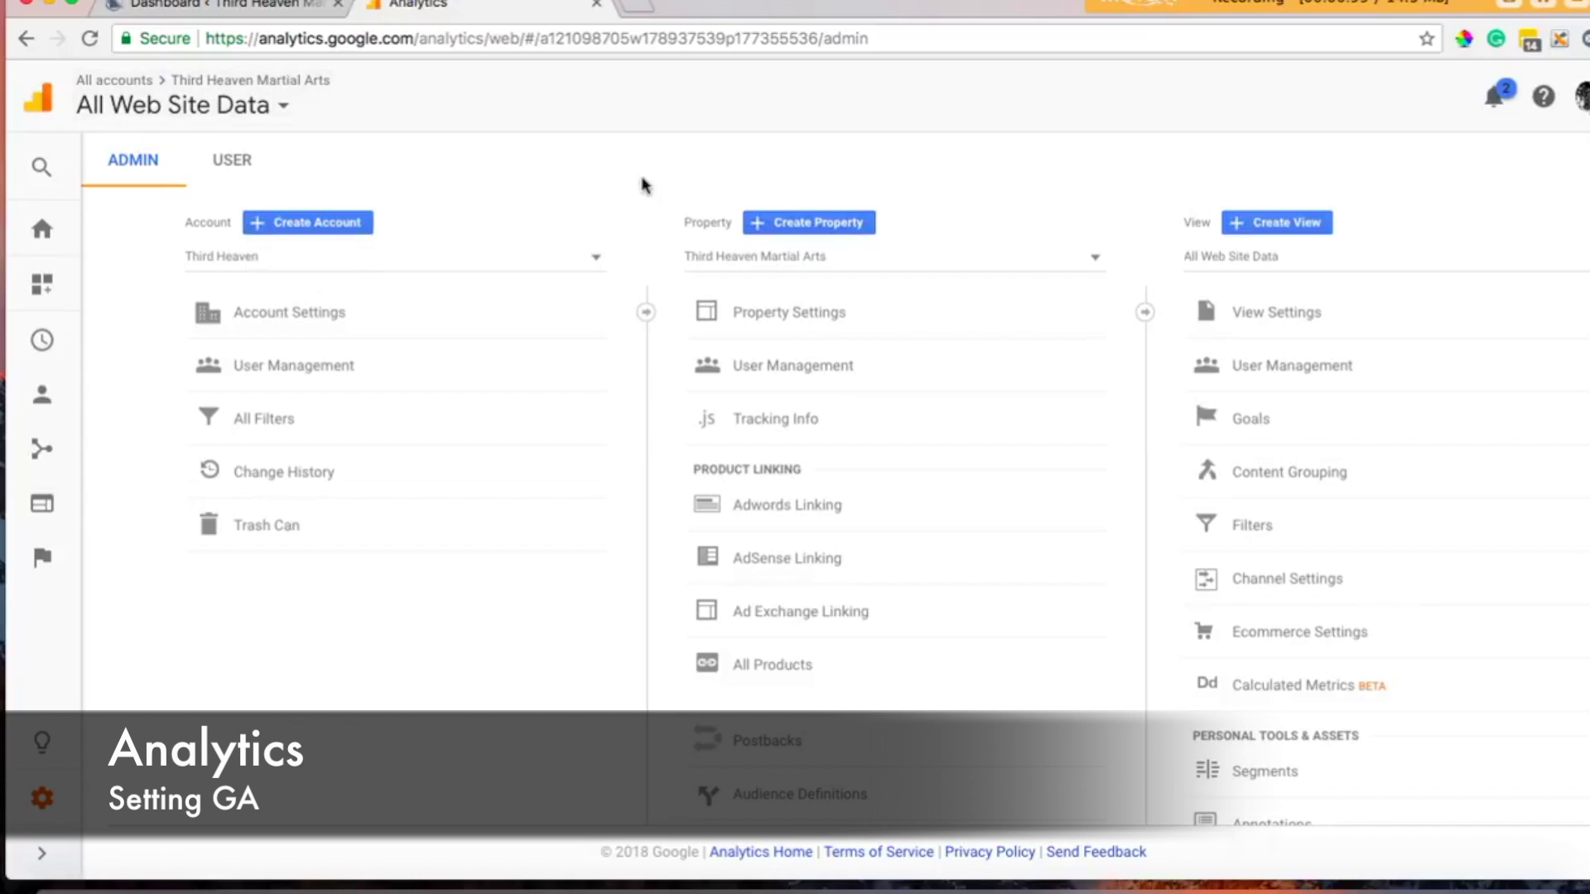
click(866, 222)
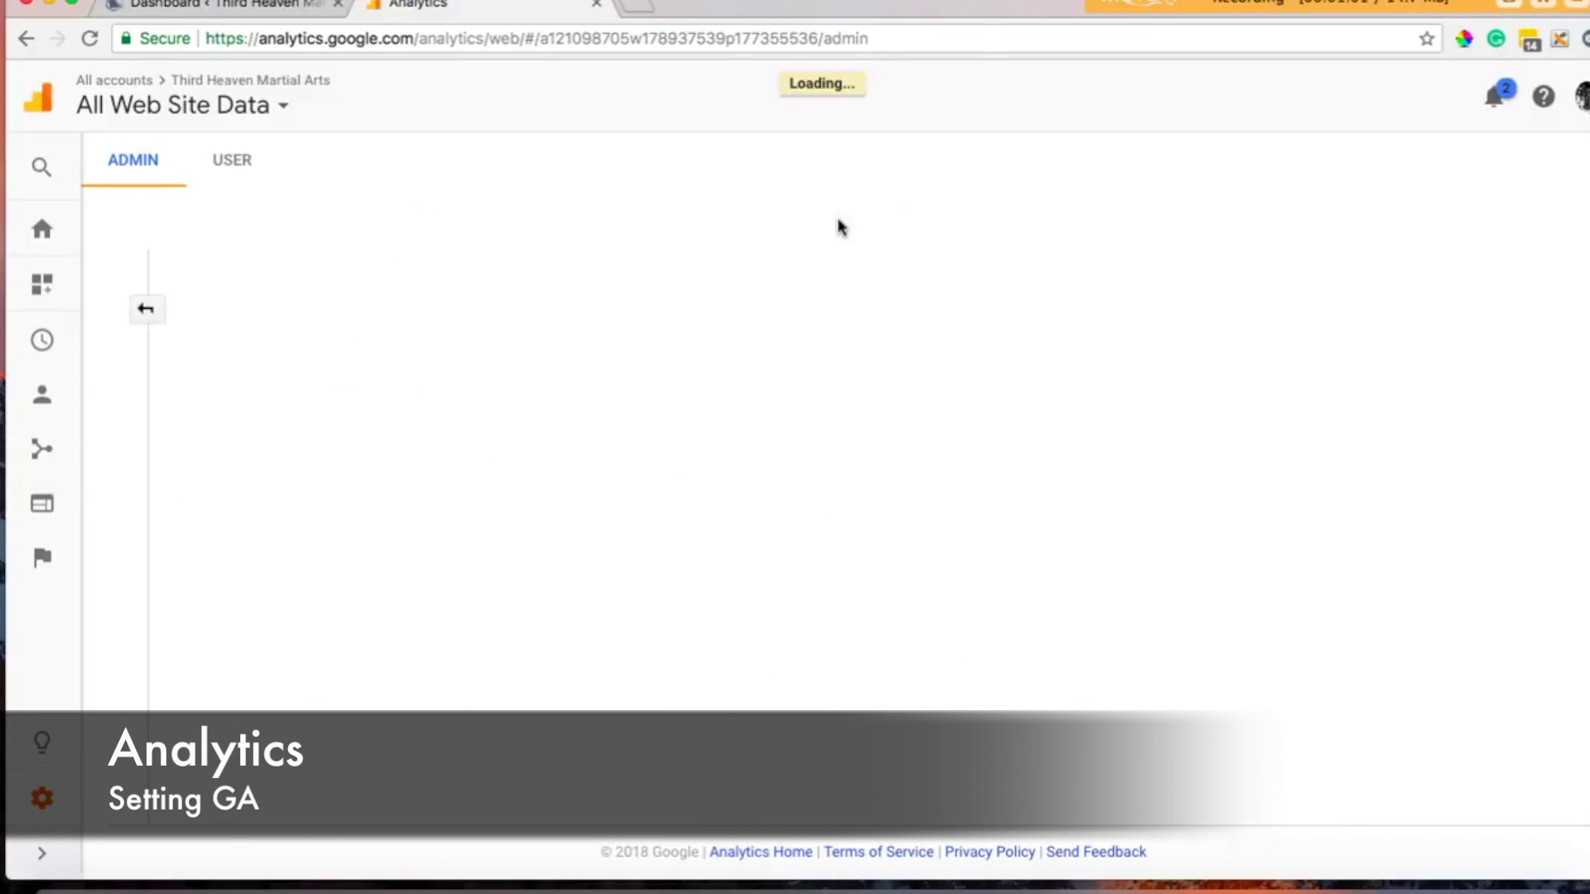
scroll(828, 451, down, 3)
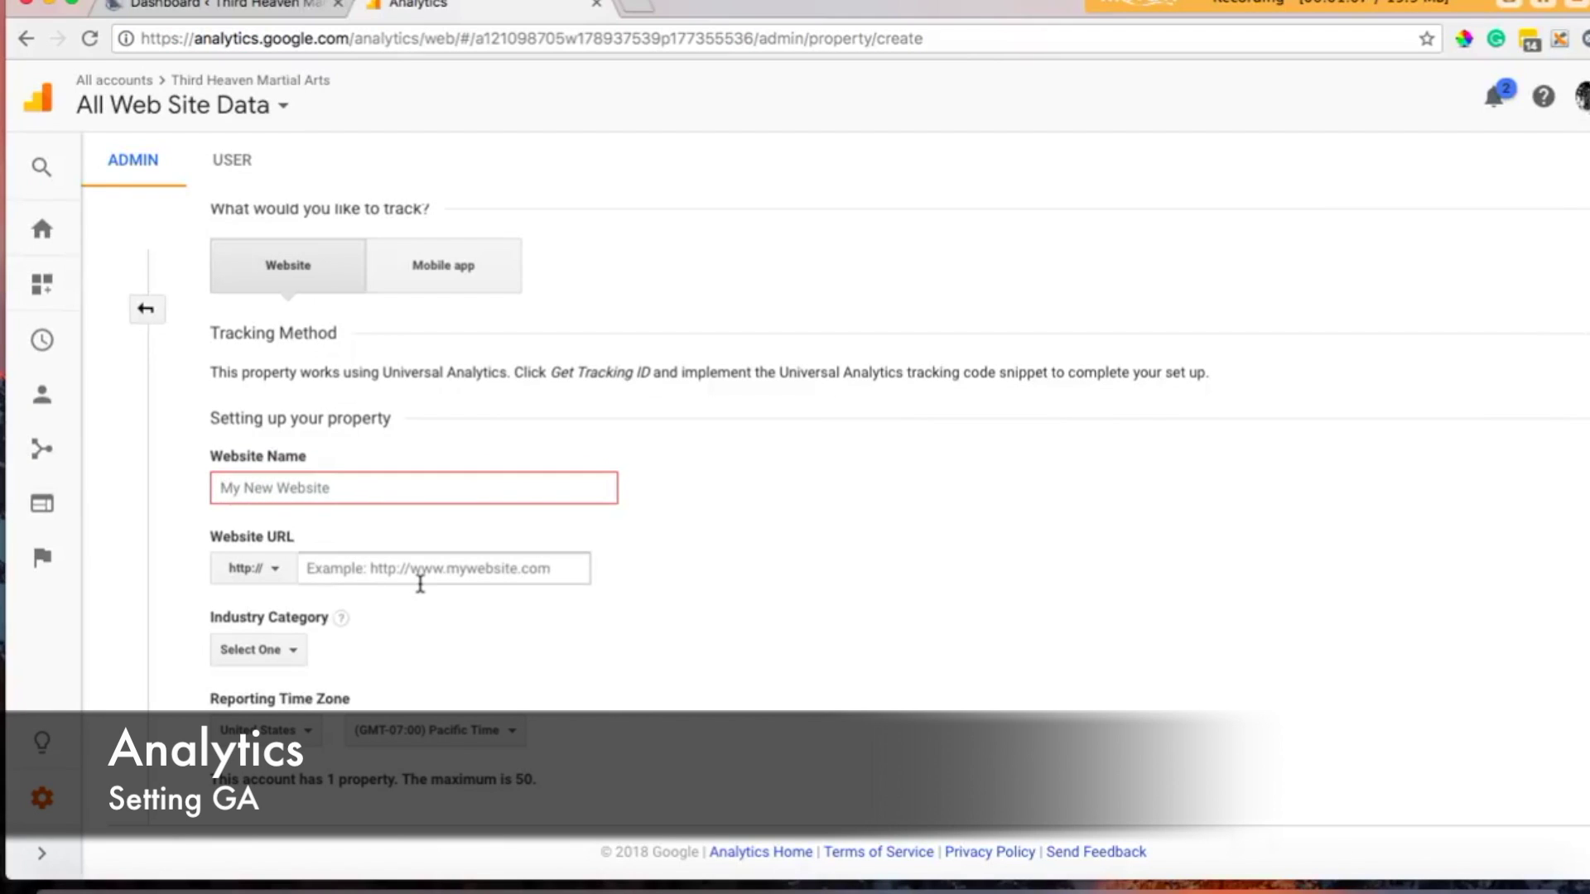
scroll(608, 612, down, 2)
scroll(608, 613, down, 1)
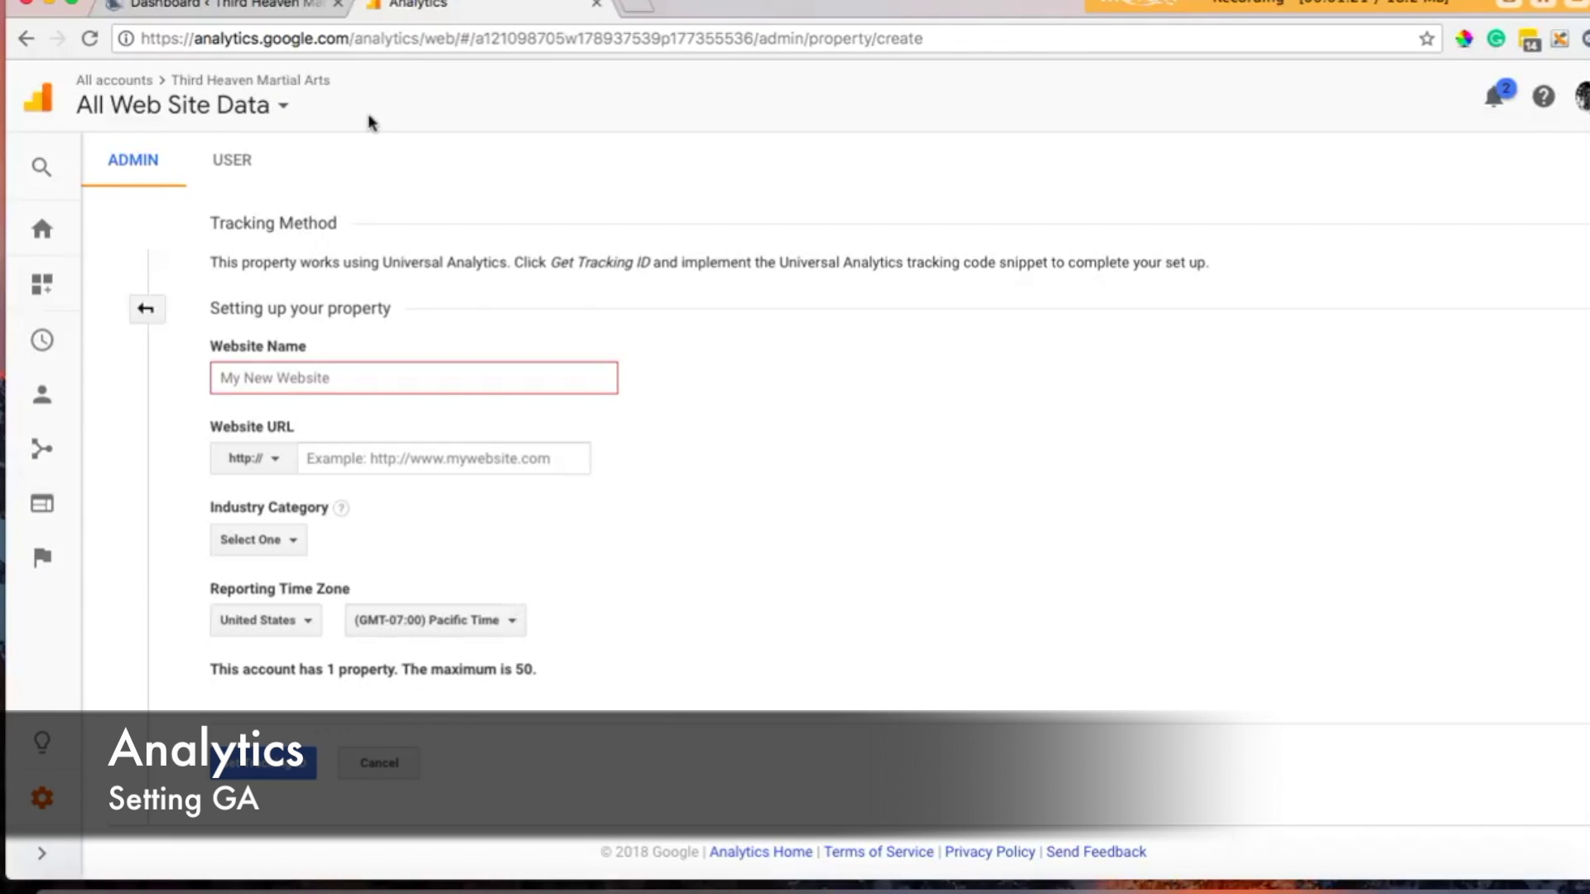
Switch to the WordPress dashboard and open the Freedom Wave Theme Options.
click(284, 7)
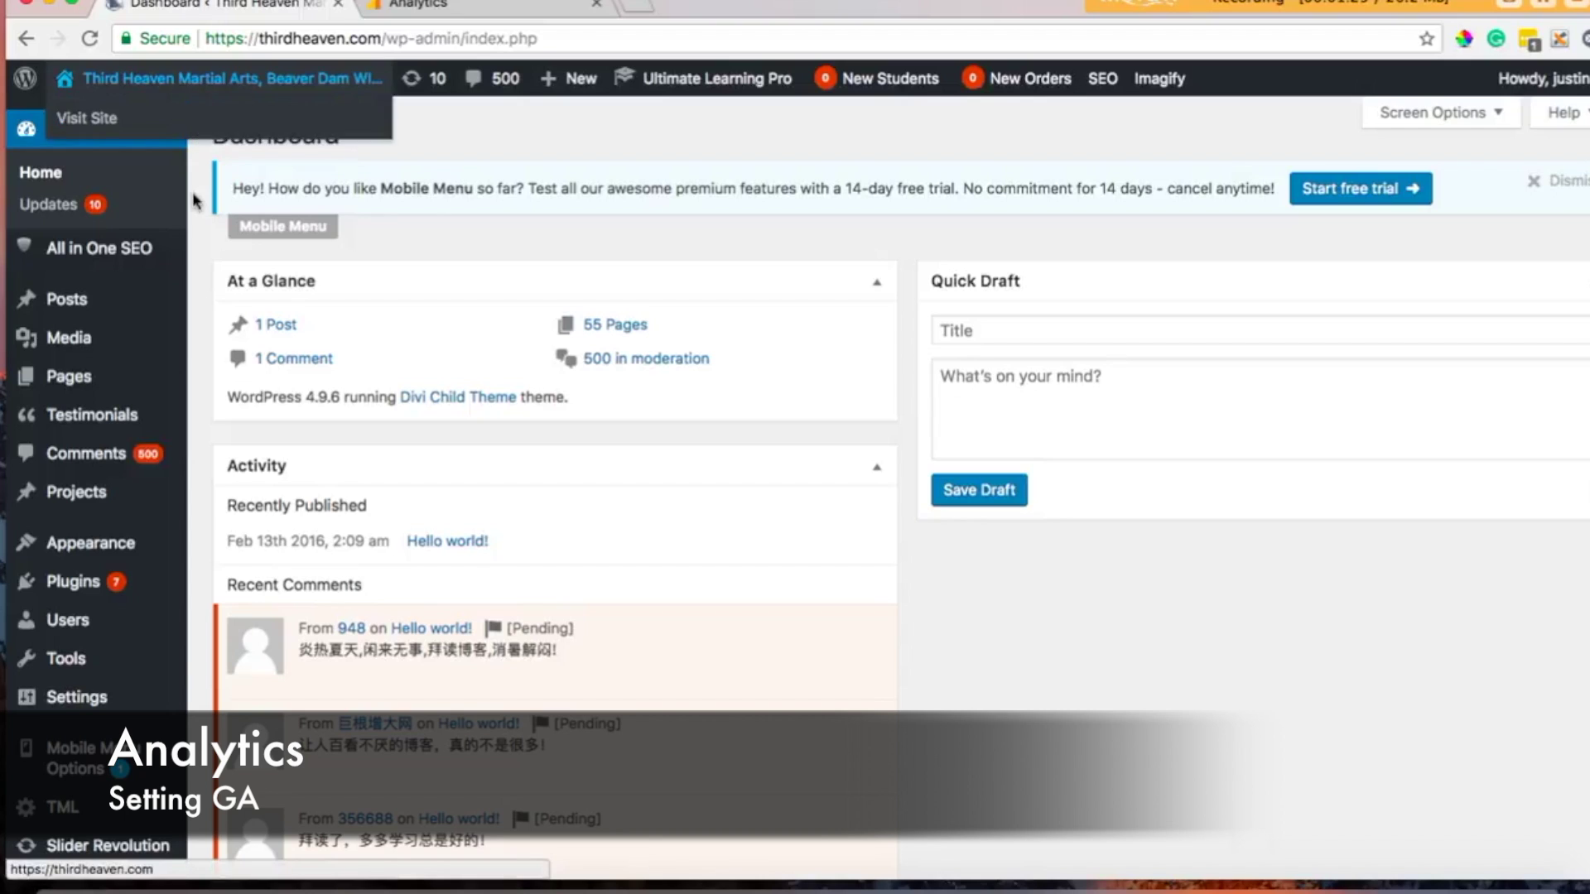
mouse_move(182, 357)
scroll(166, 414, down, 5)
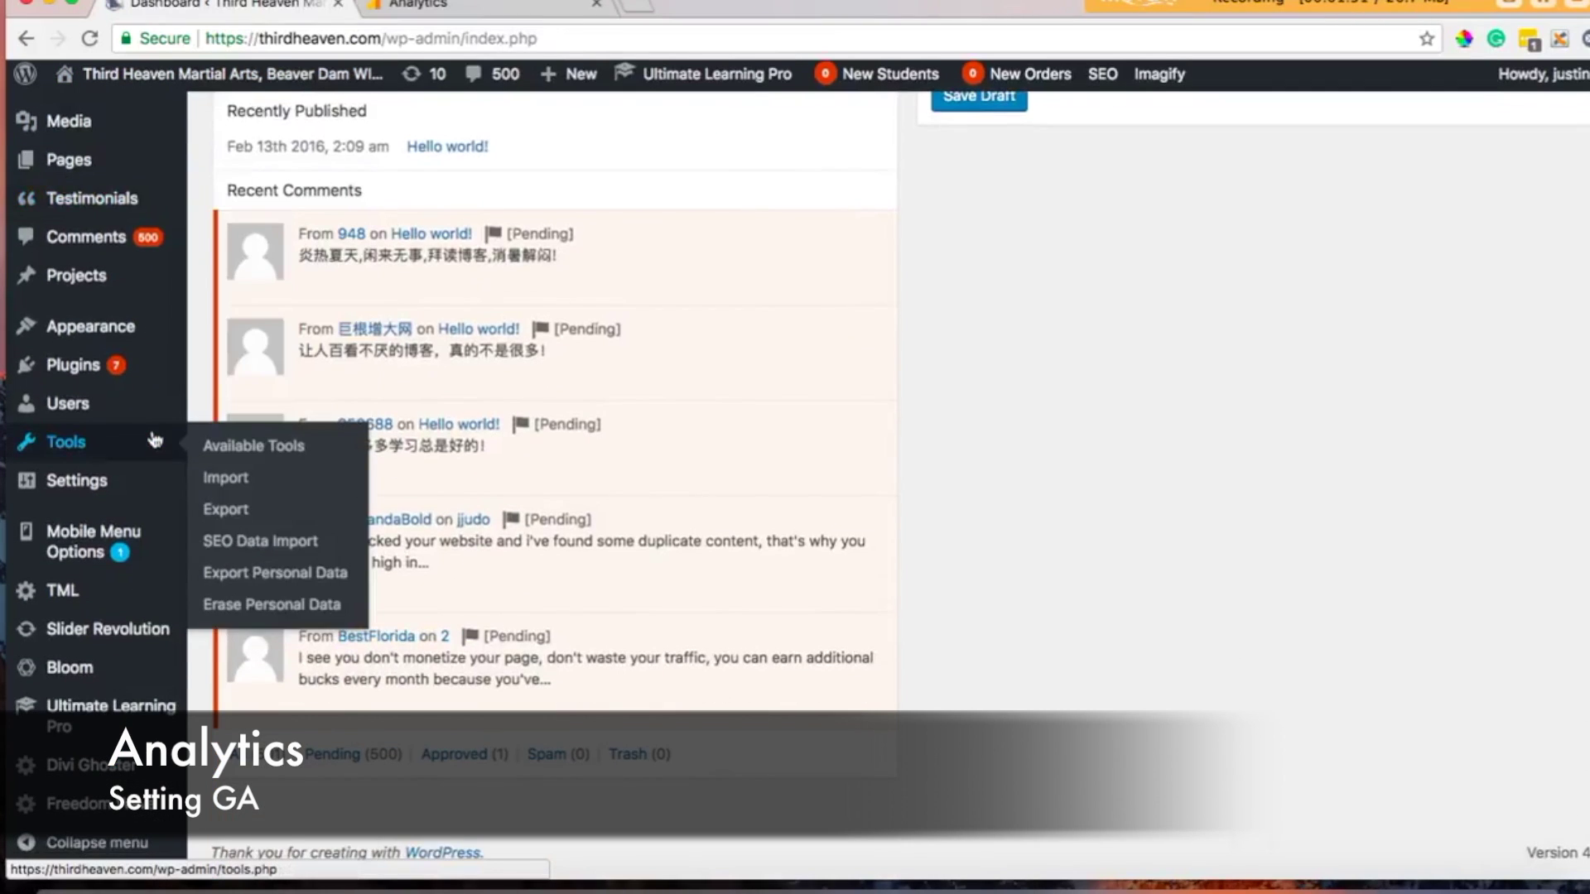
mouse_move(213, 815)
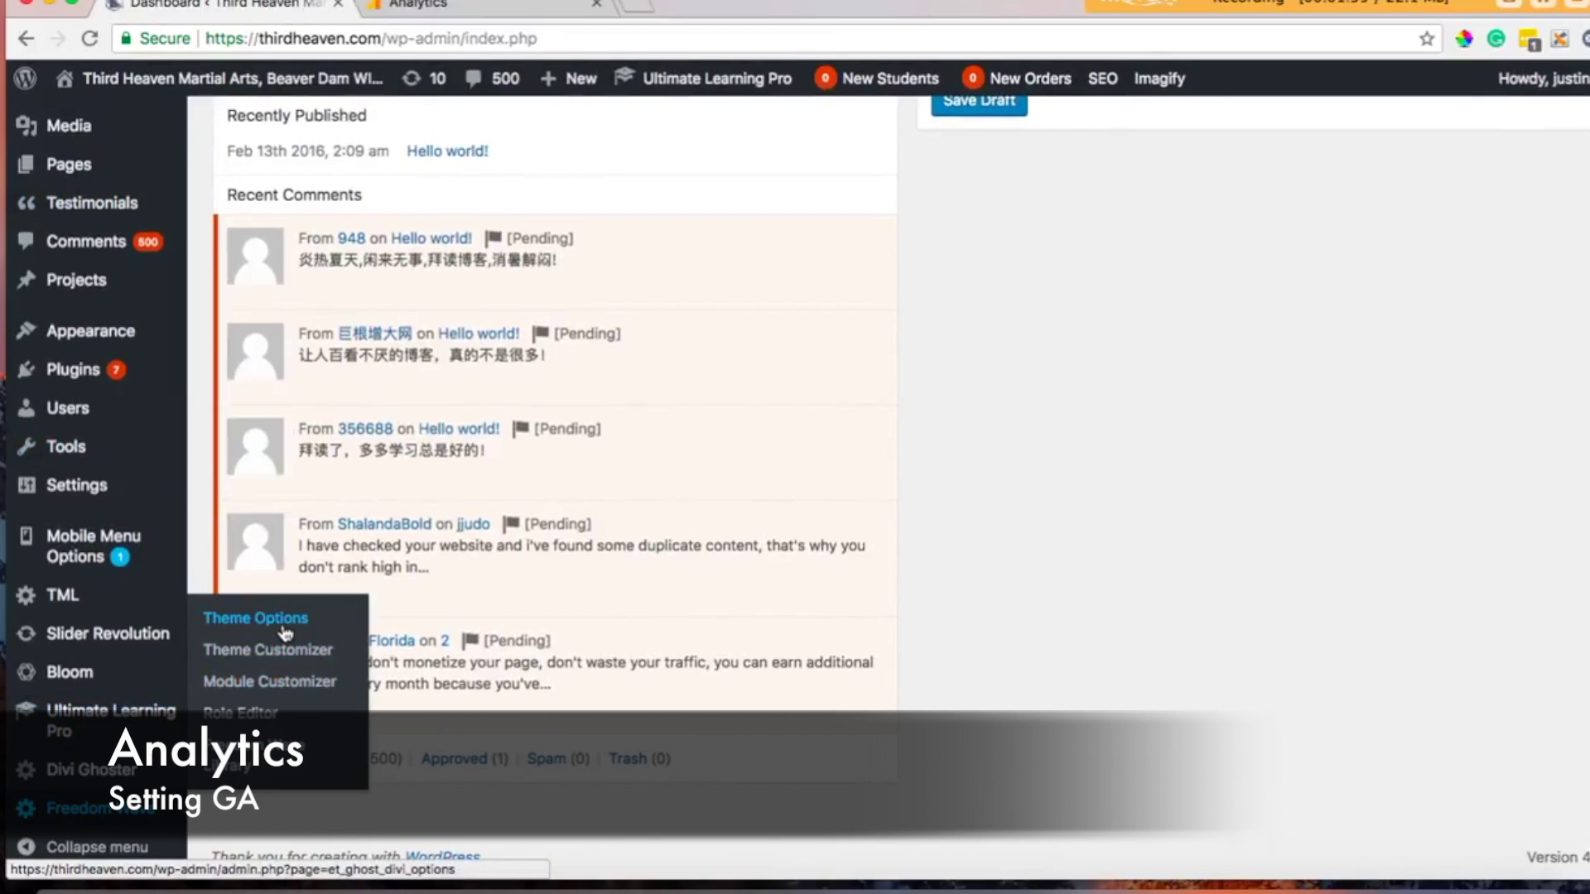
click(255, 618)
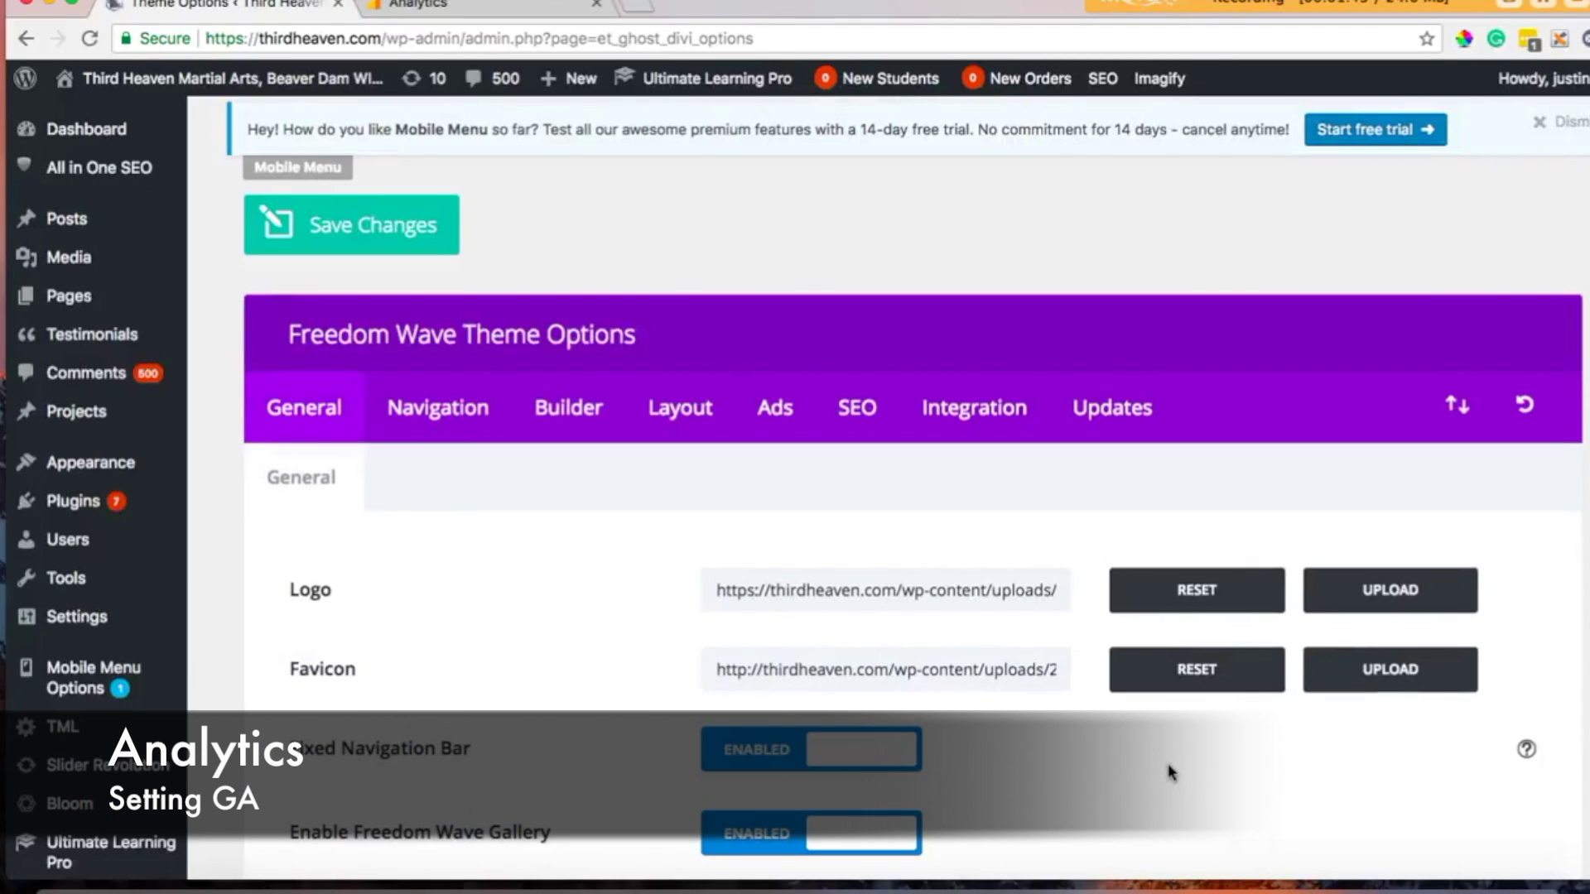
Open the theme's Integration settings and go to the head and body code fields.
scroll(1168, 771, down, 1)
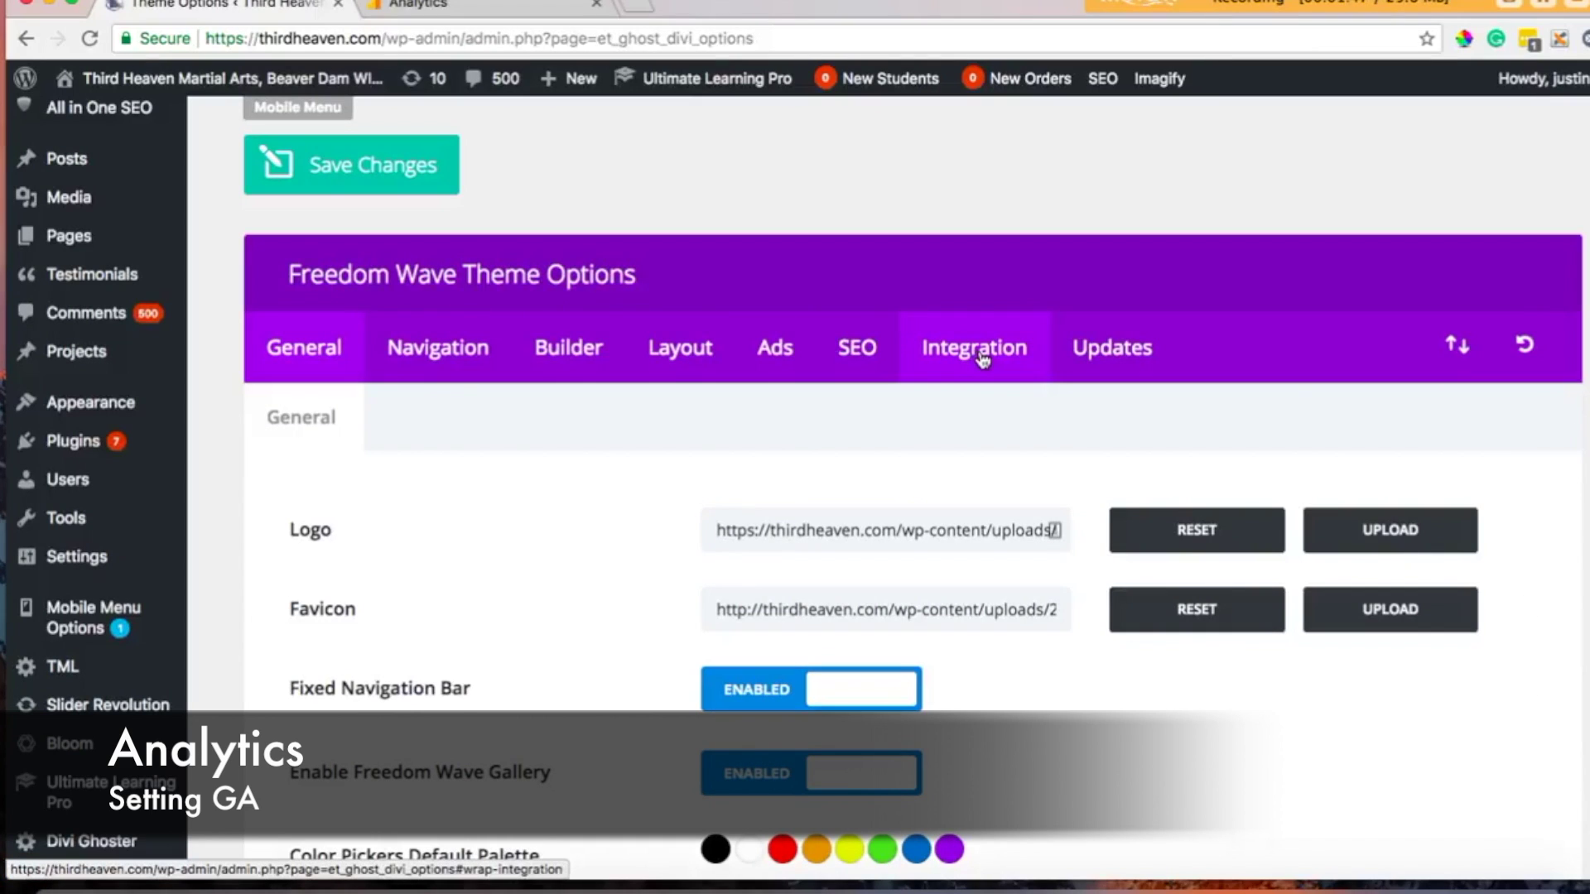
click(982, 358)
scroll(1173, 704, down, 3)
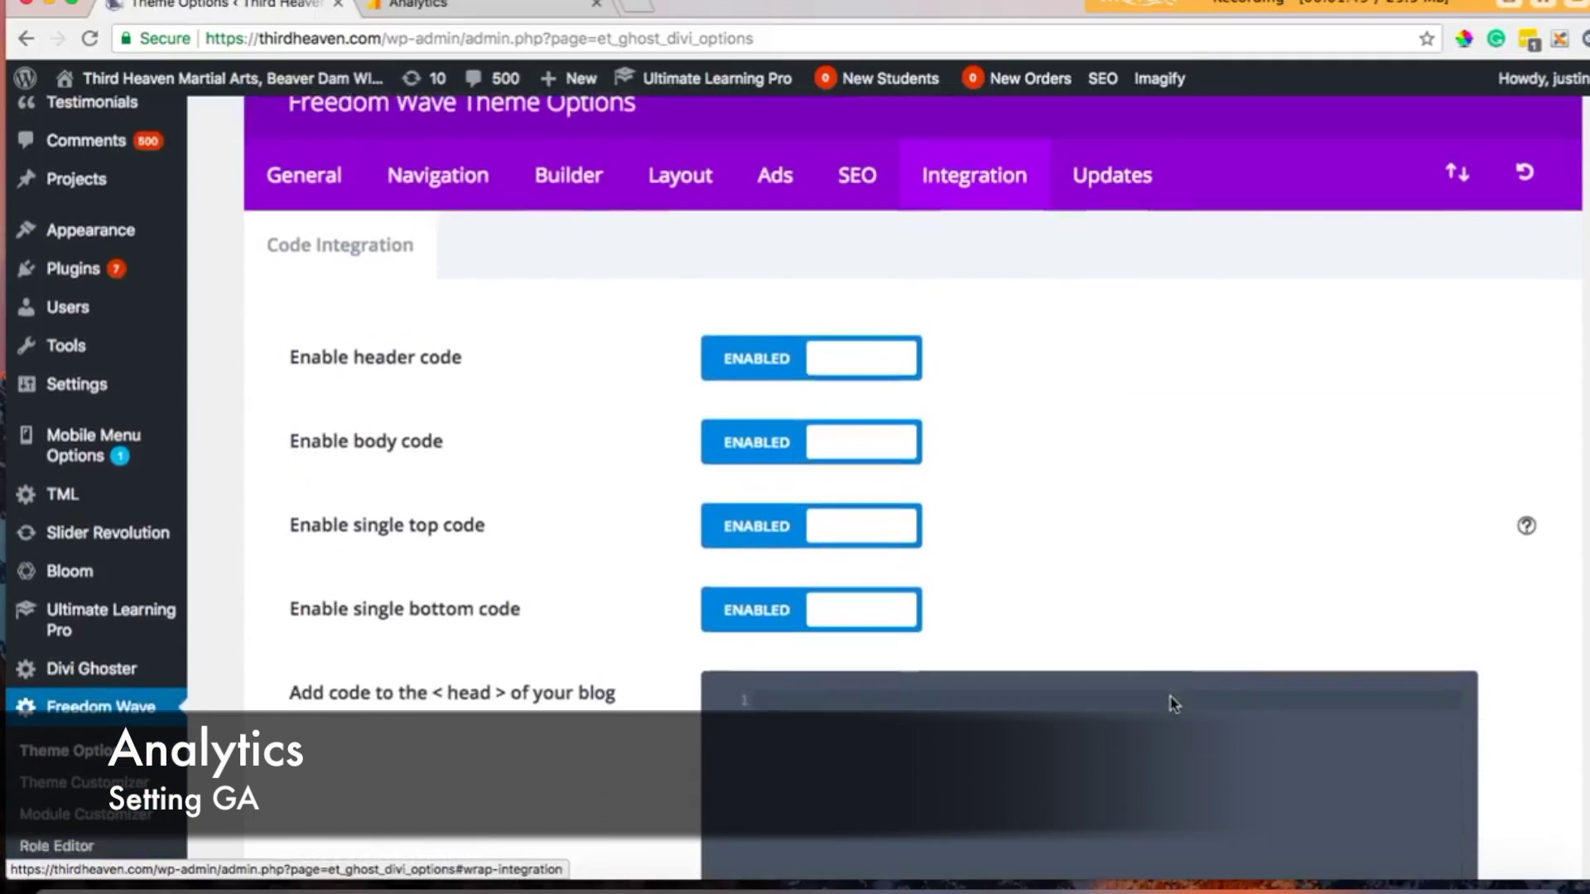
scroll(1173, 703, down, 7)
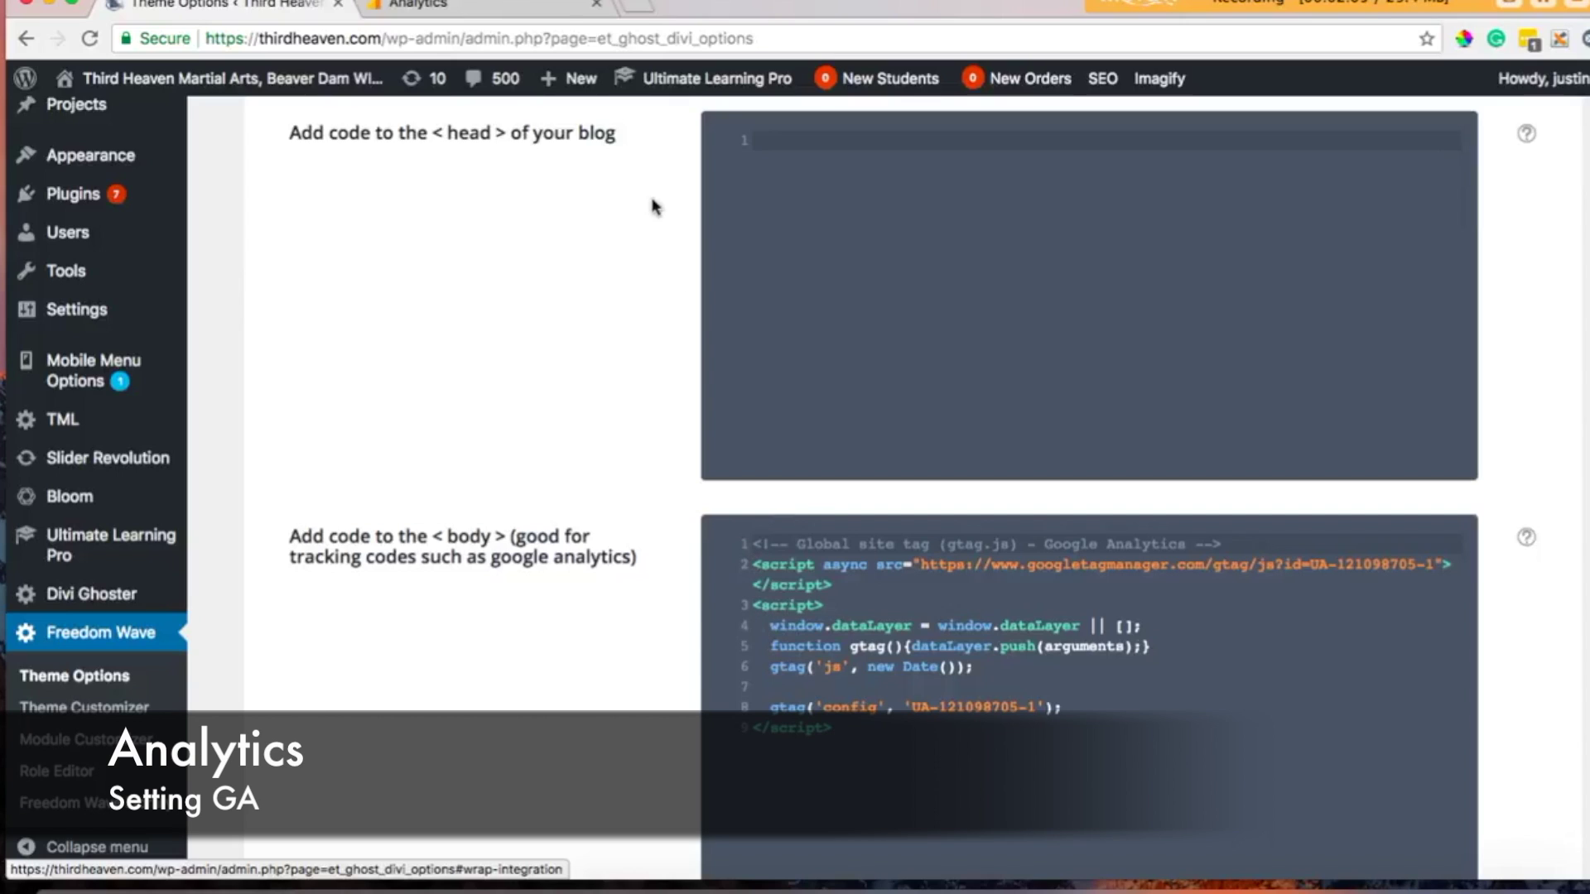
Save the theme options with the Google Analytics tracking code in the body code field.
click(559, 13)
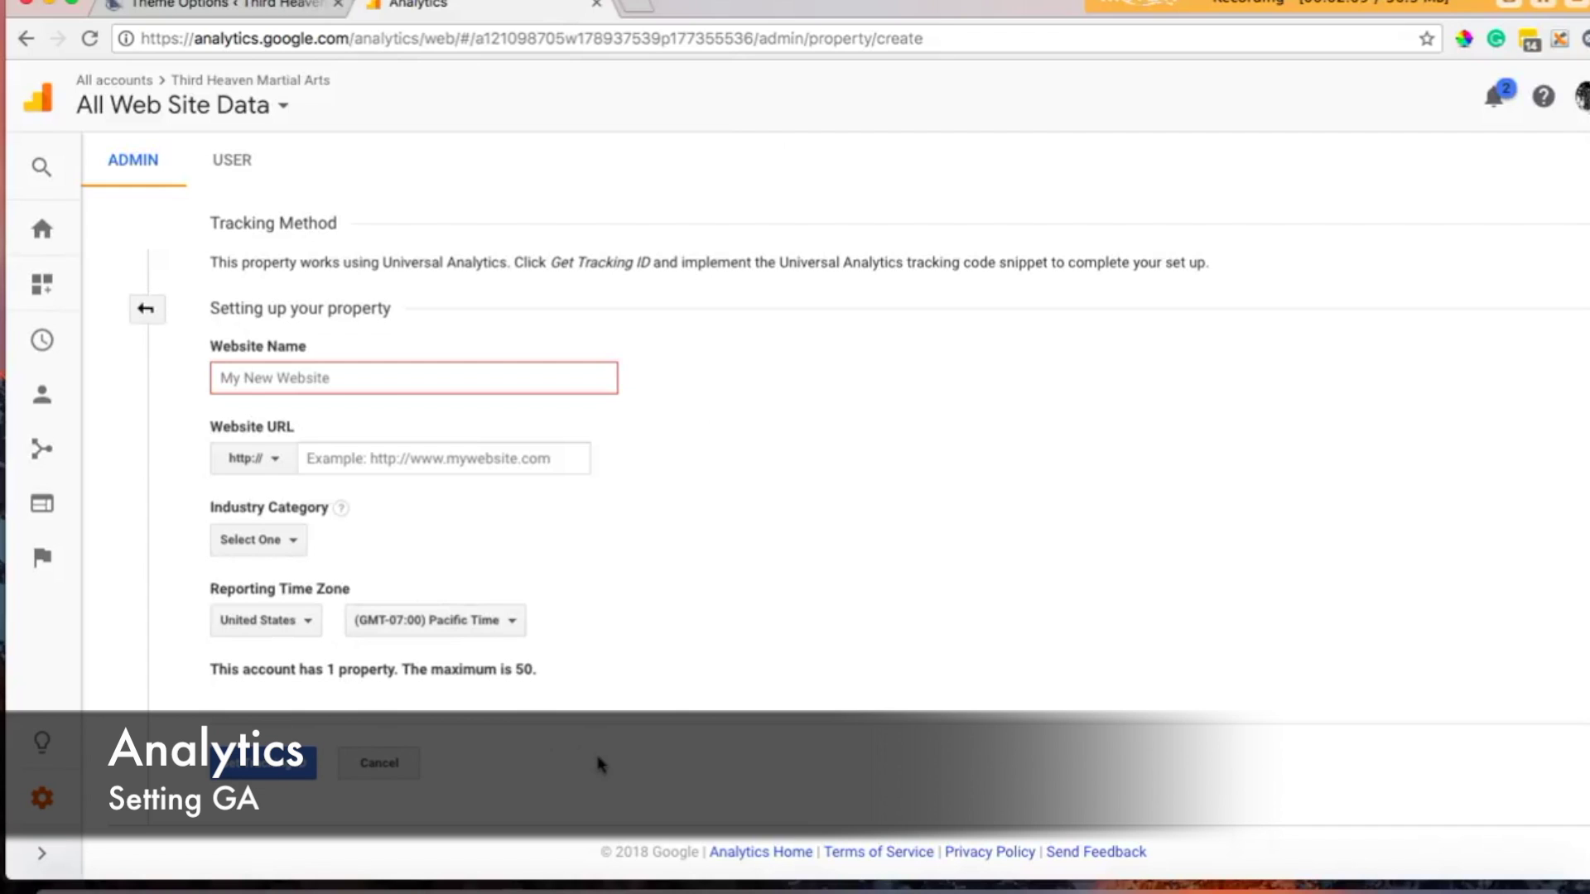
click(246, 8)
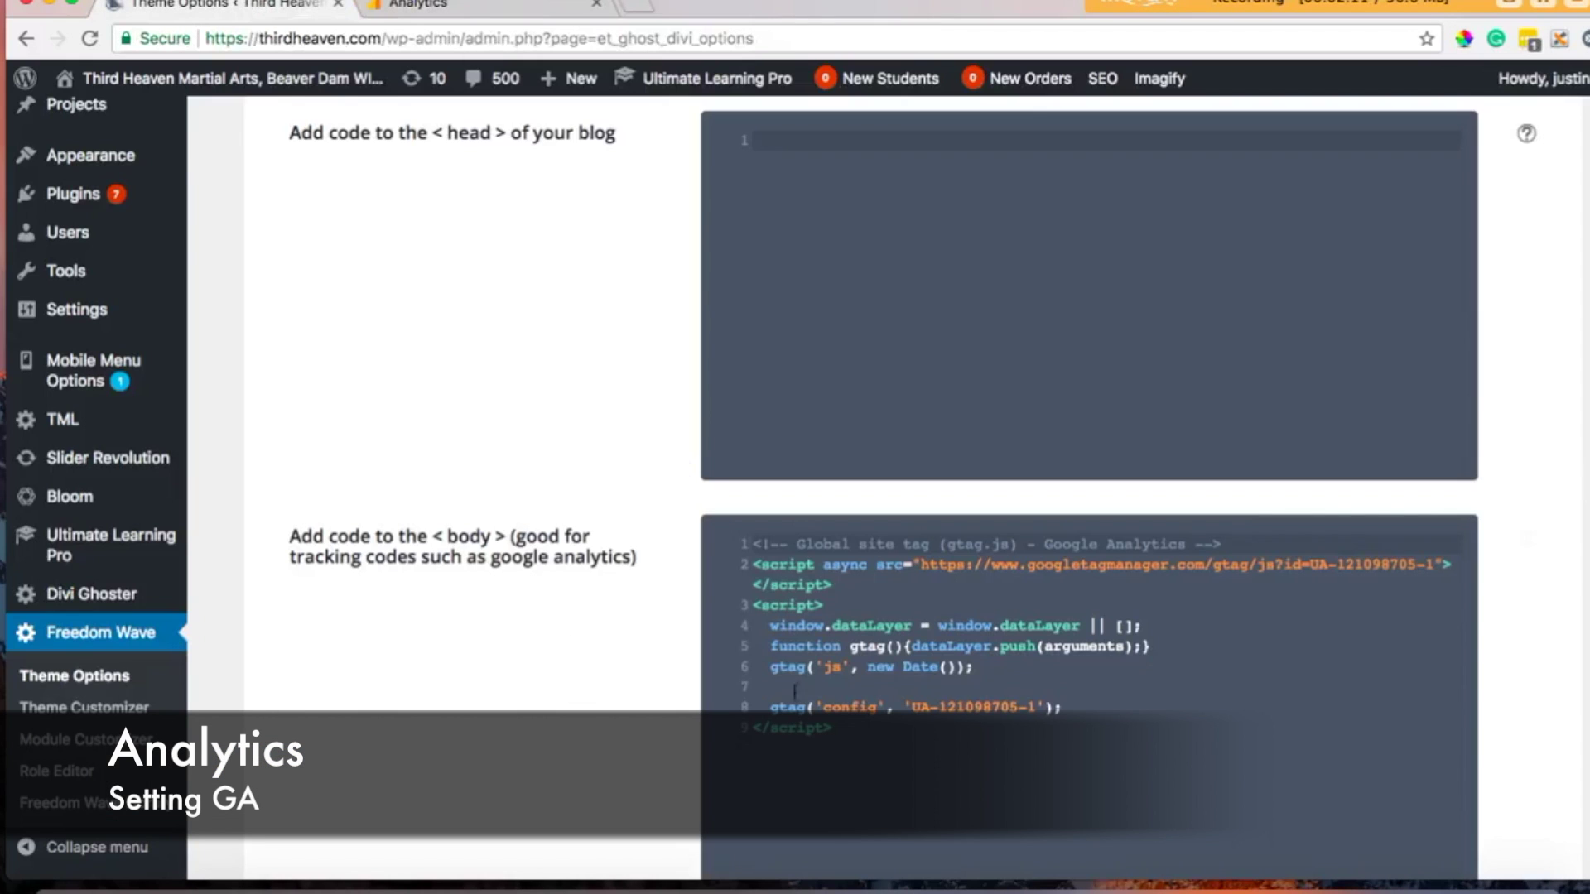
scroll(900, 687, down, 10)
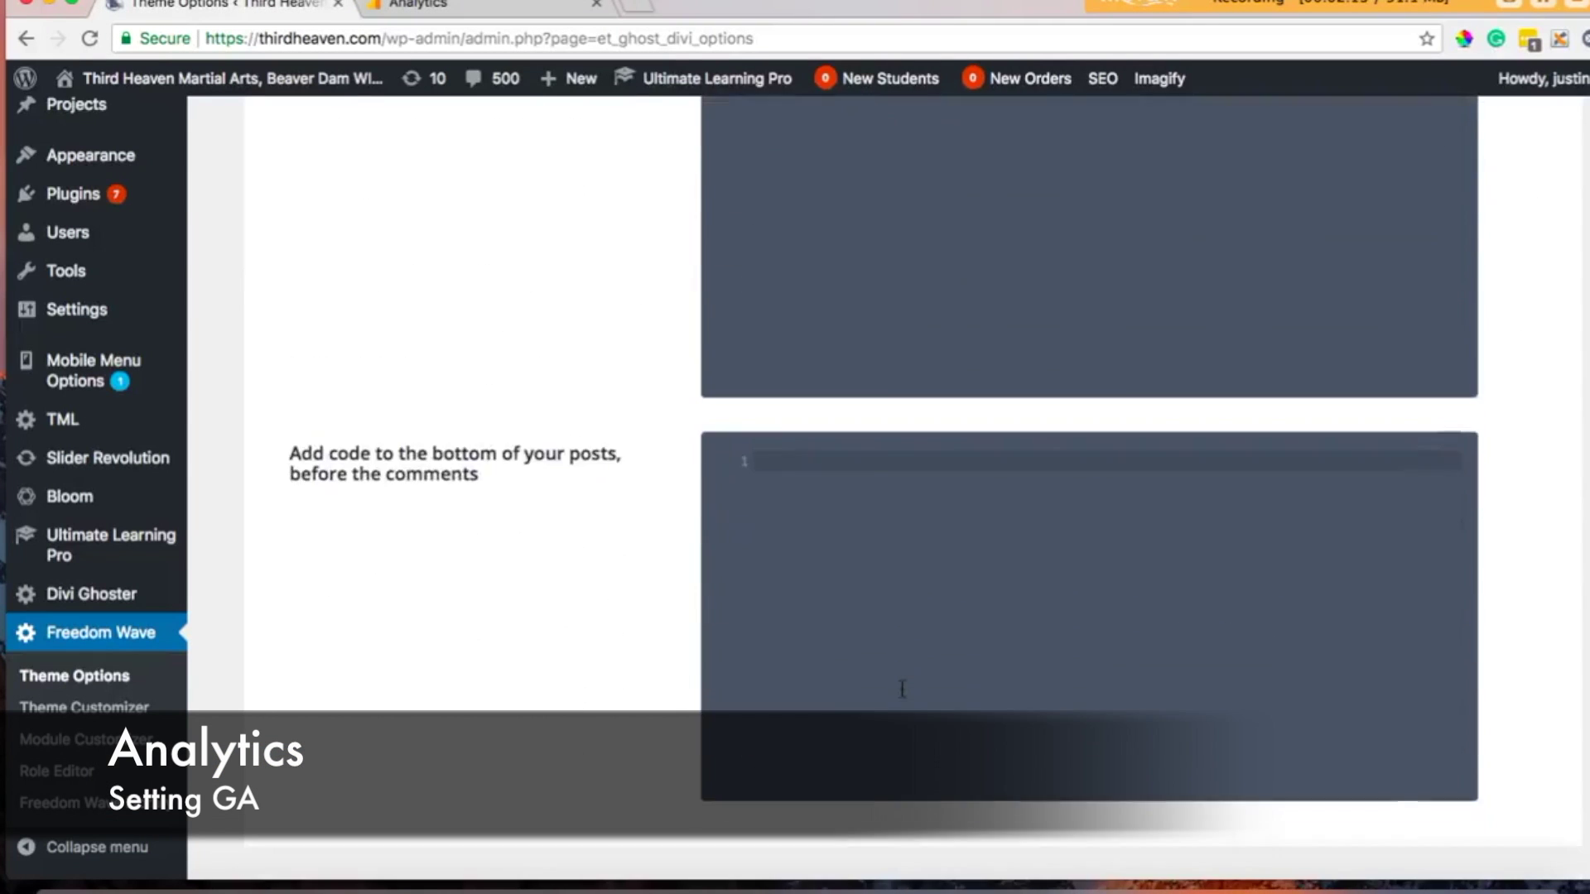
click(369, 703)
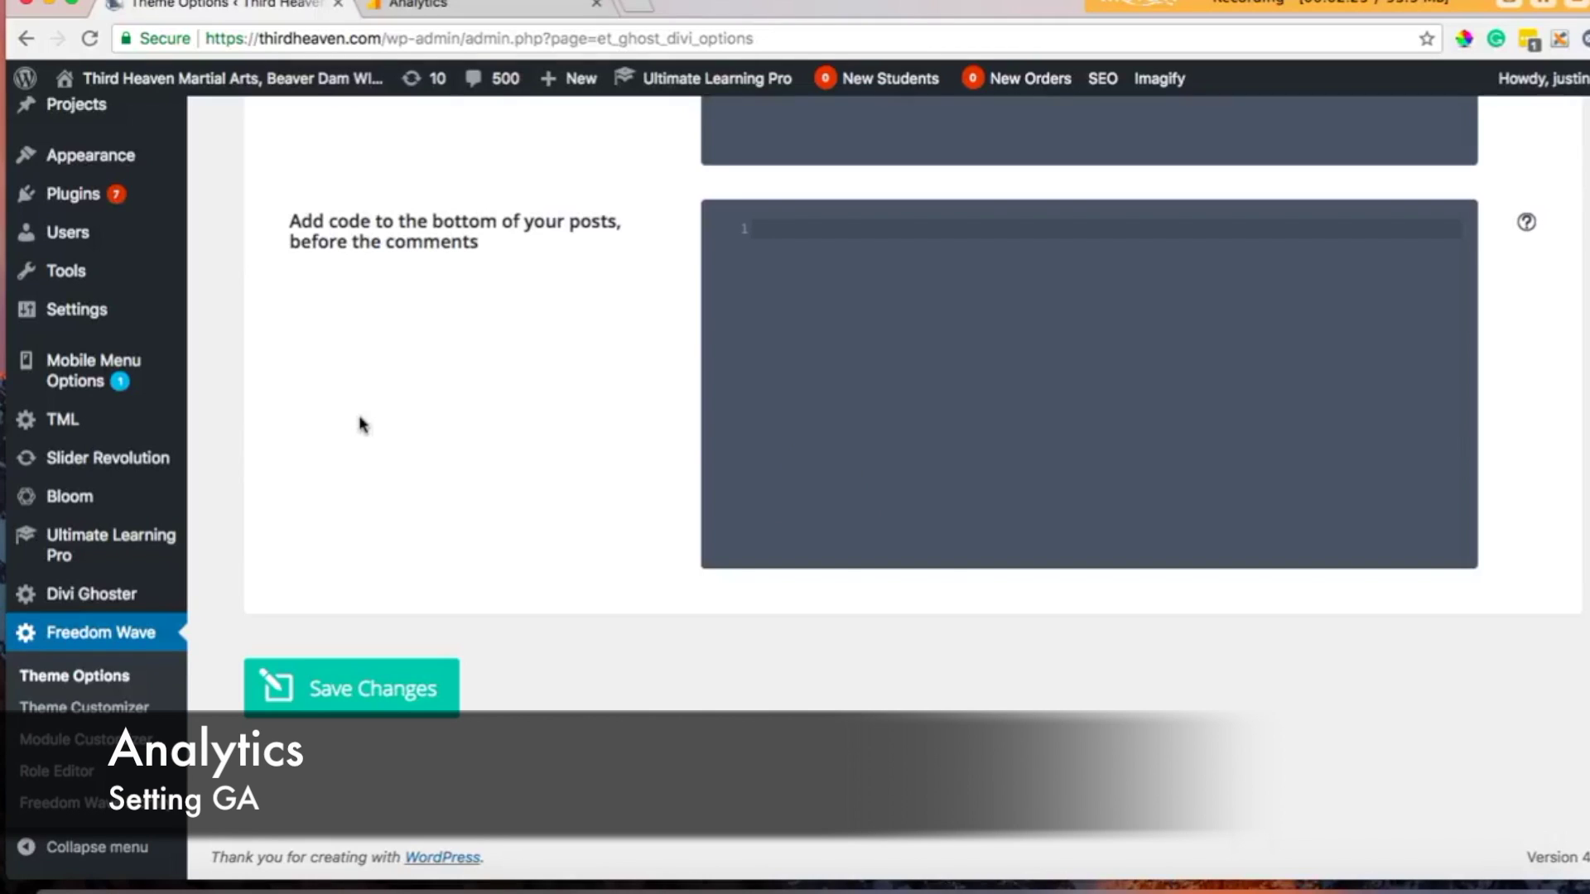
Switch to Google Analytics and view the list of available accounts, properties and views.
click(496, 12)
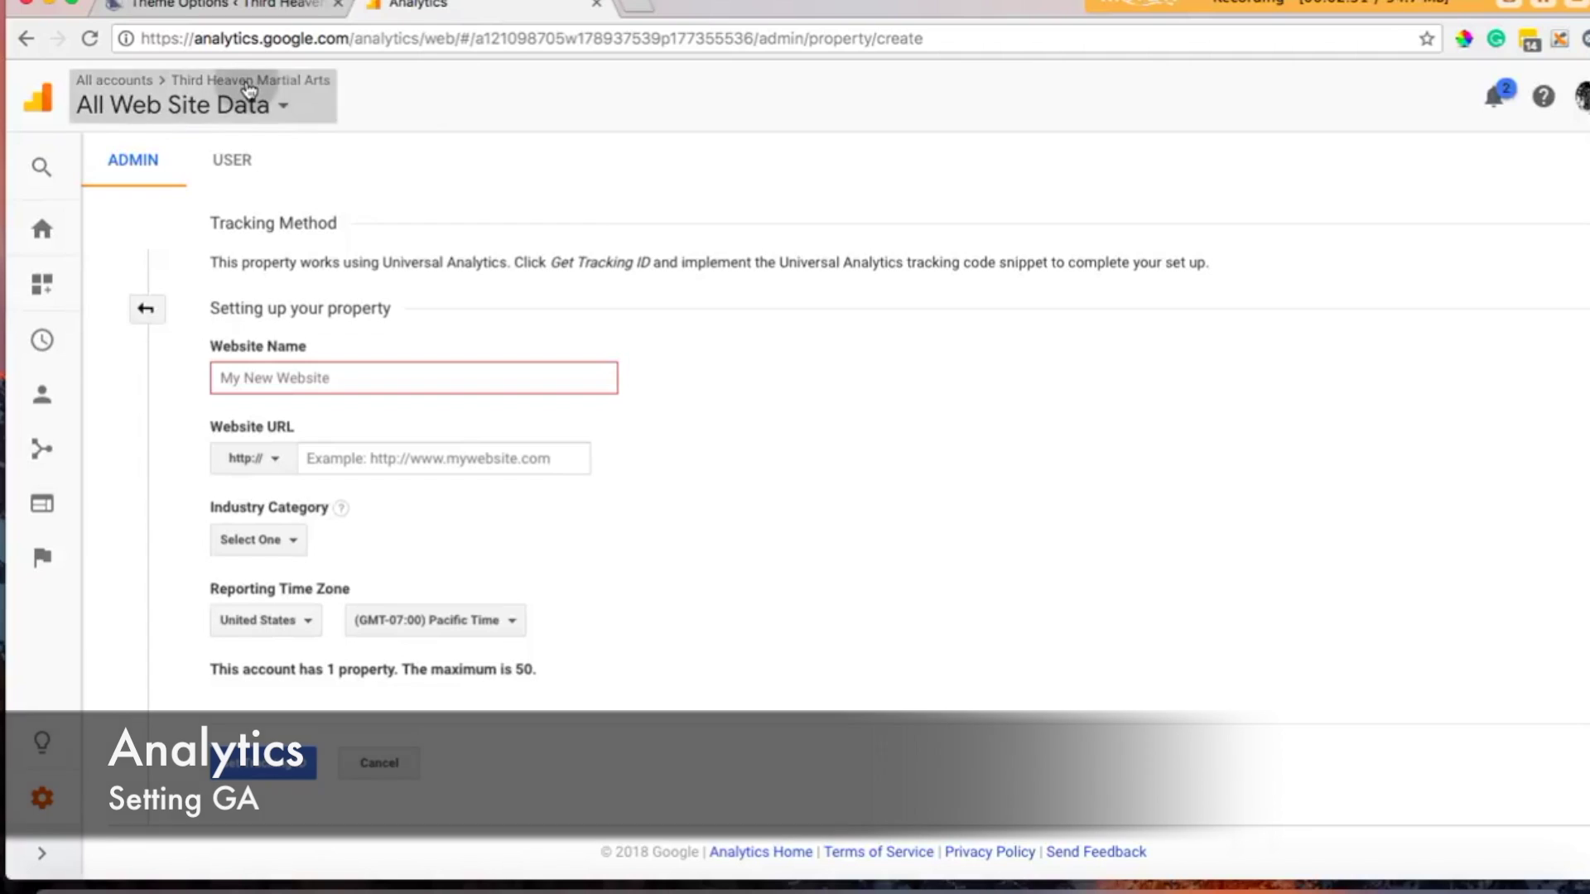
click(244, 90)
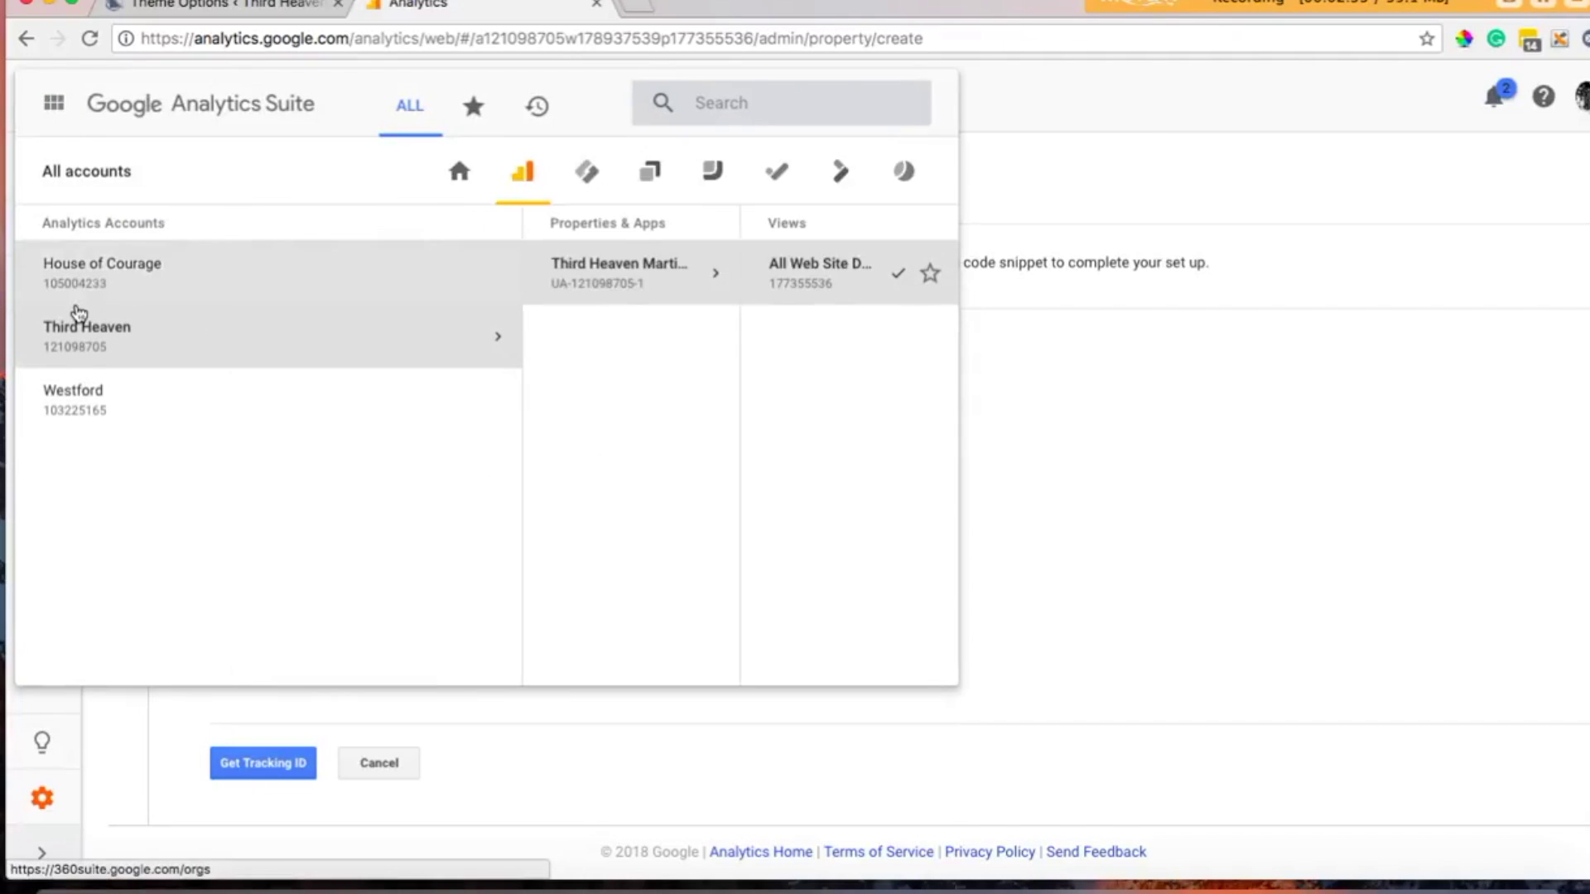
click(1139, 472)
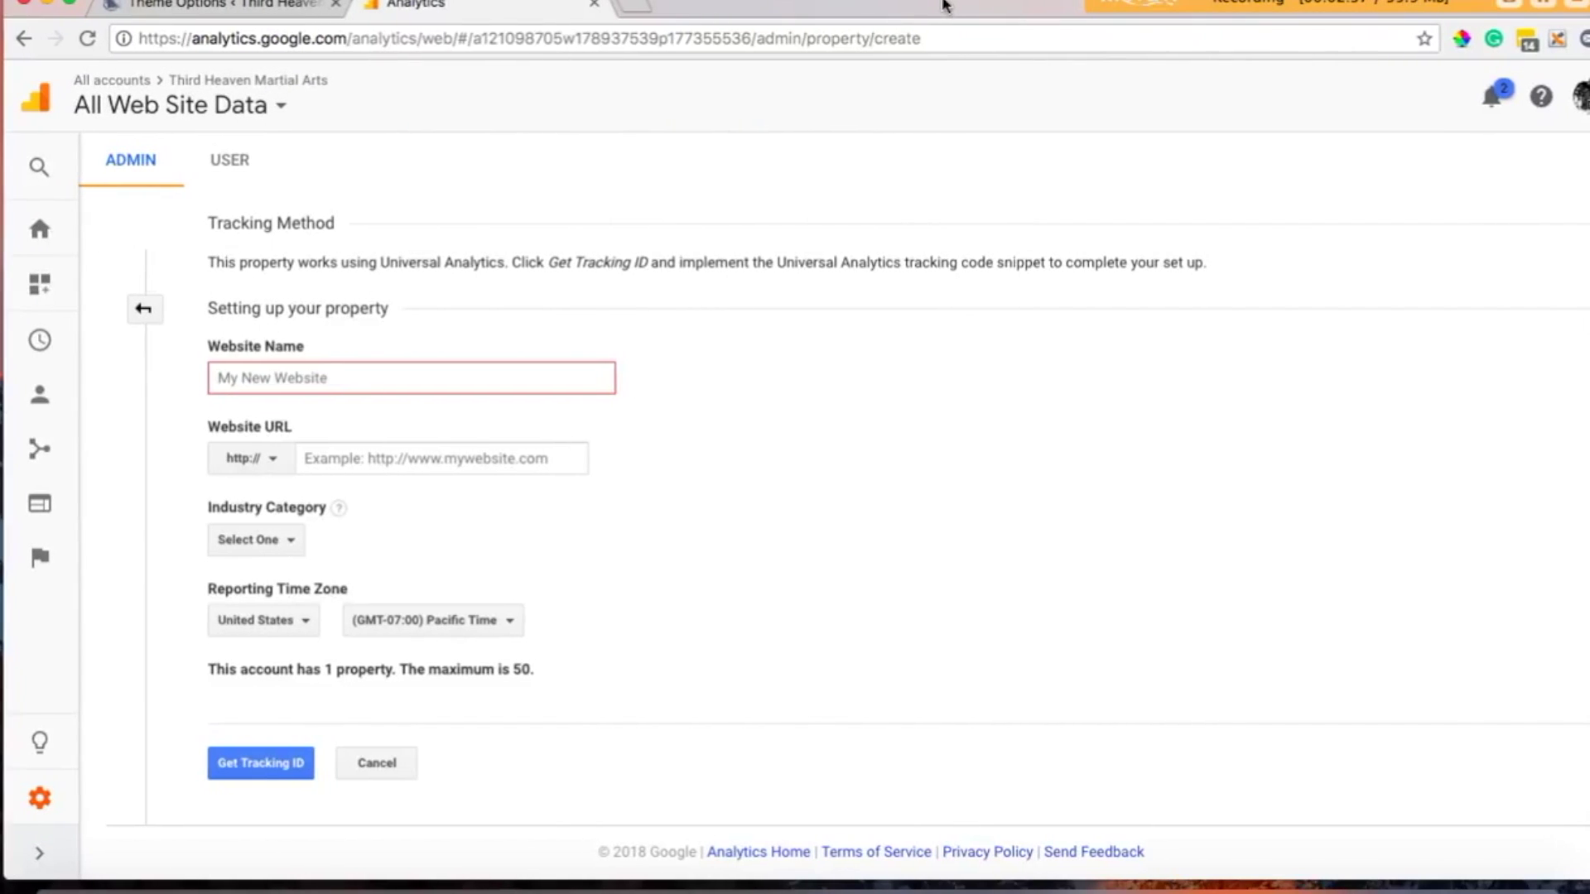
Return to the Analytics home page and set the users overview date range to Yesterday.
click(51, 231)
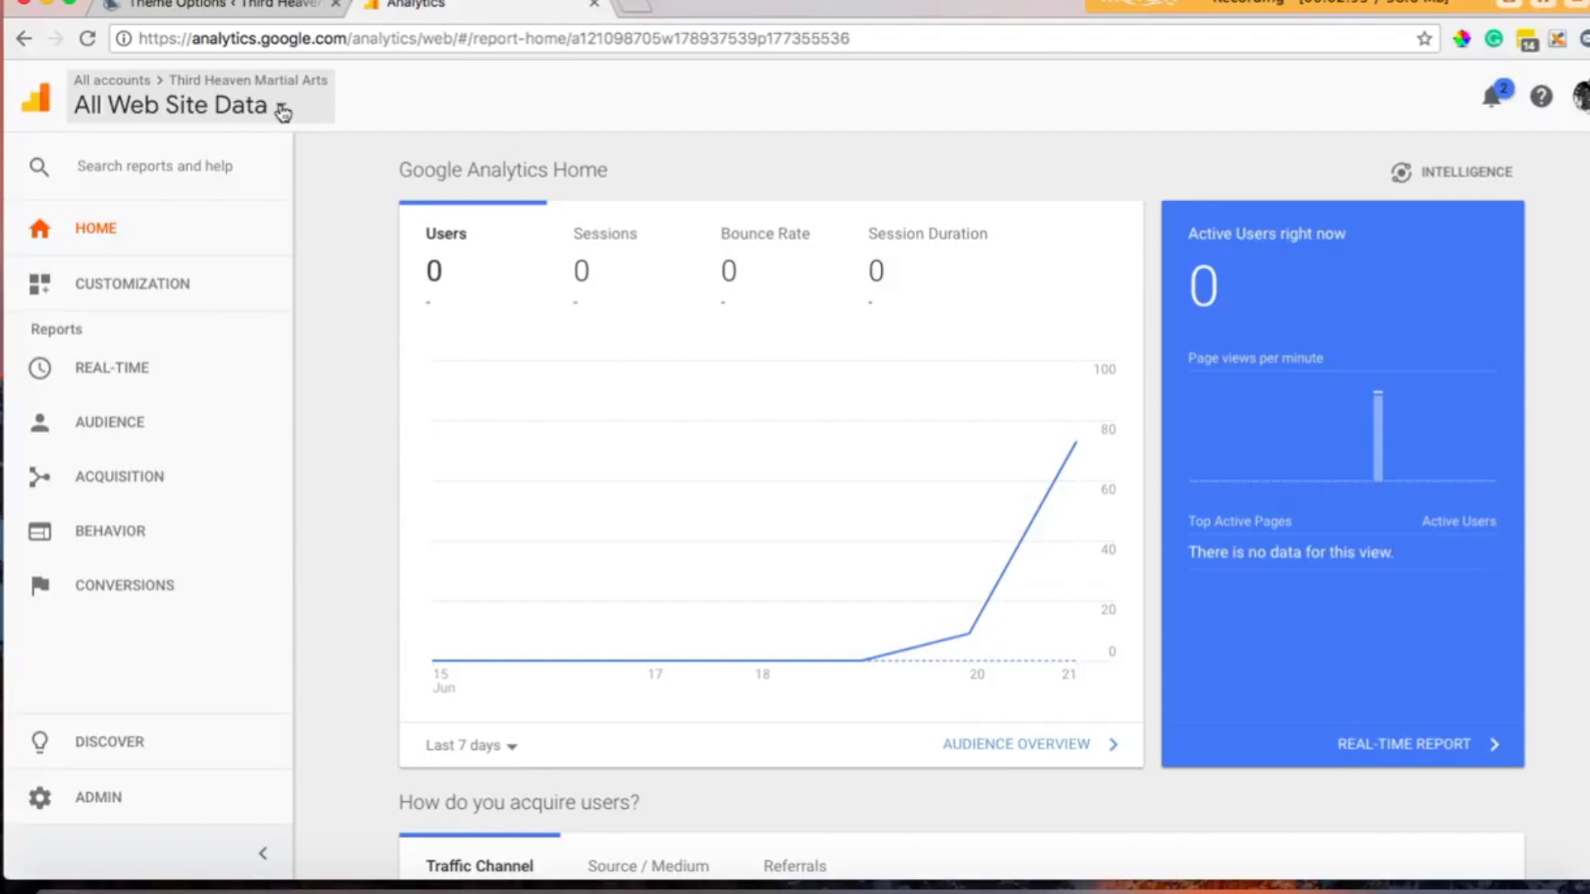
scroll(507, 337, down, 2)
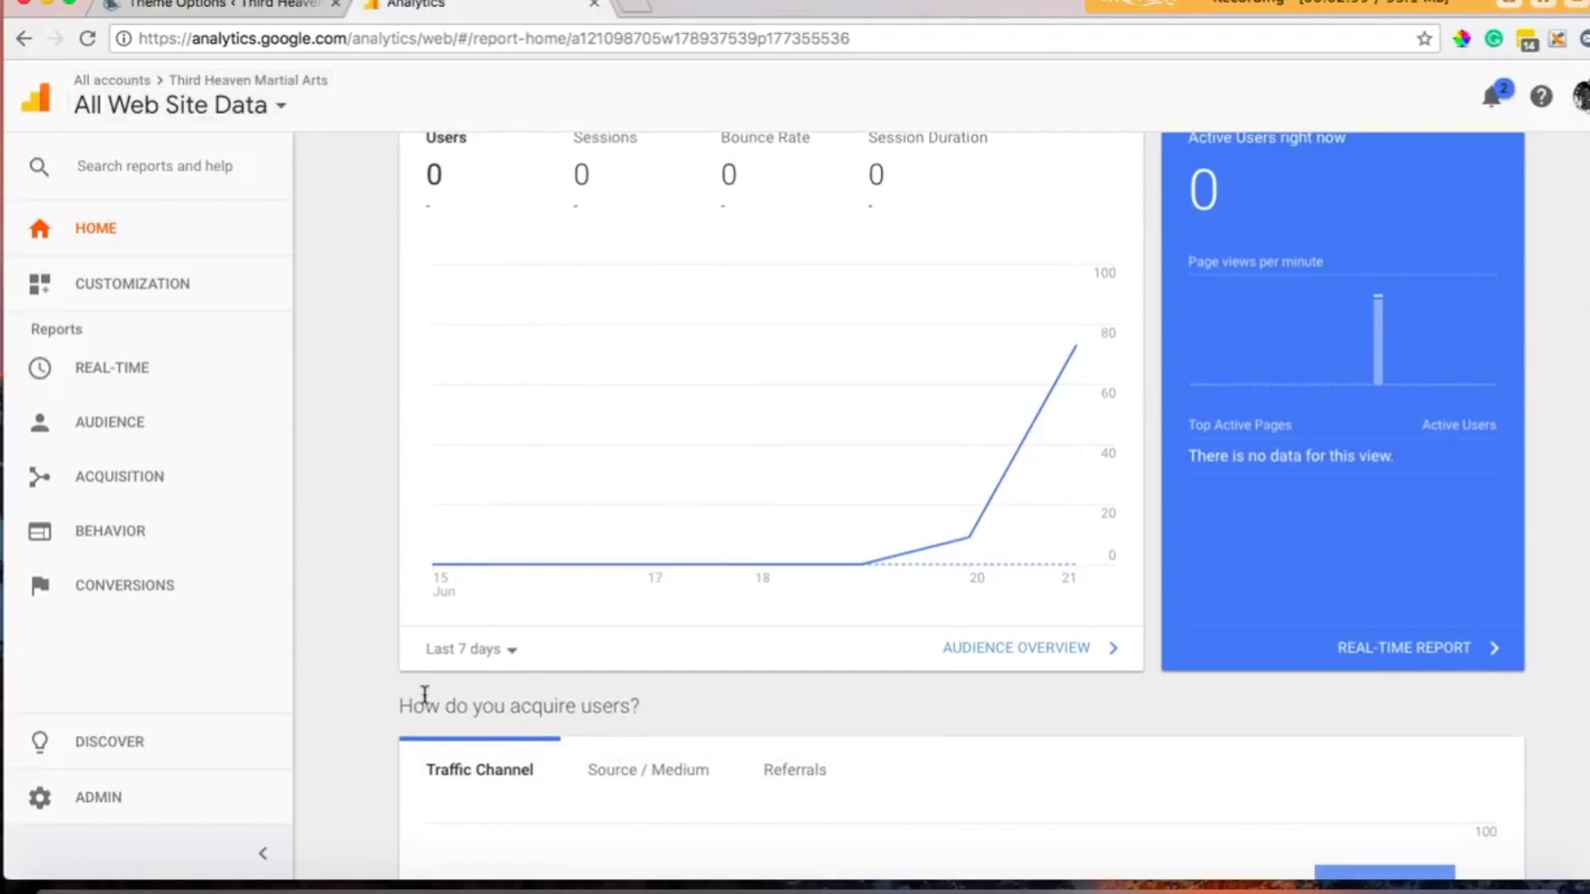
click(511, 658)
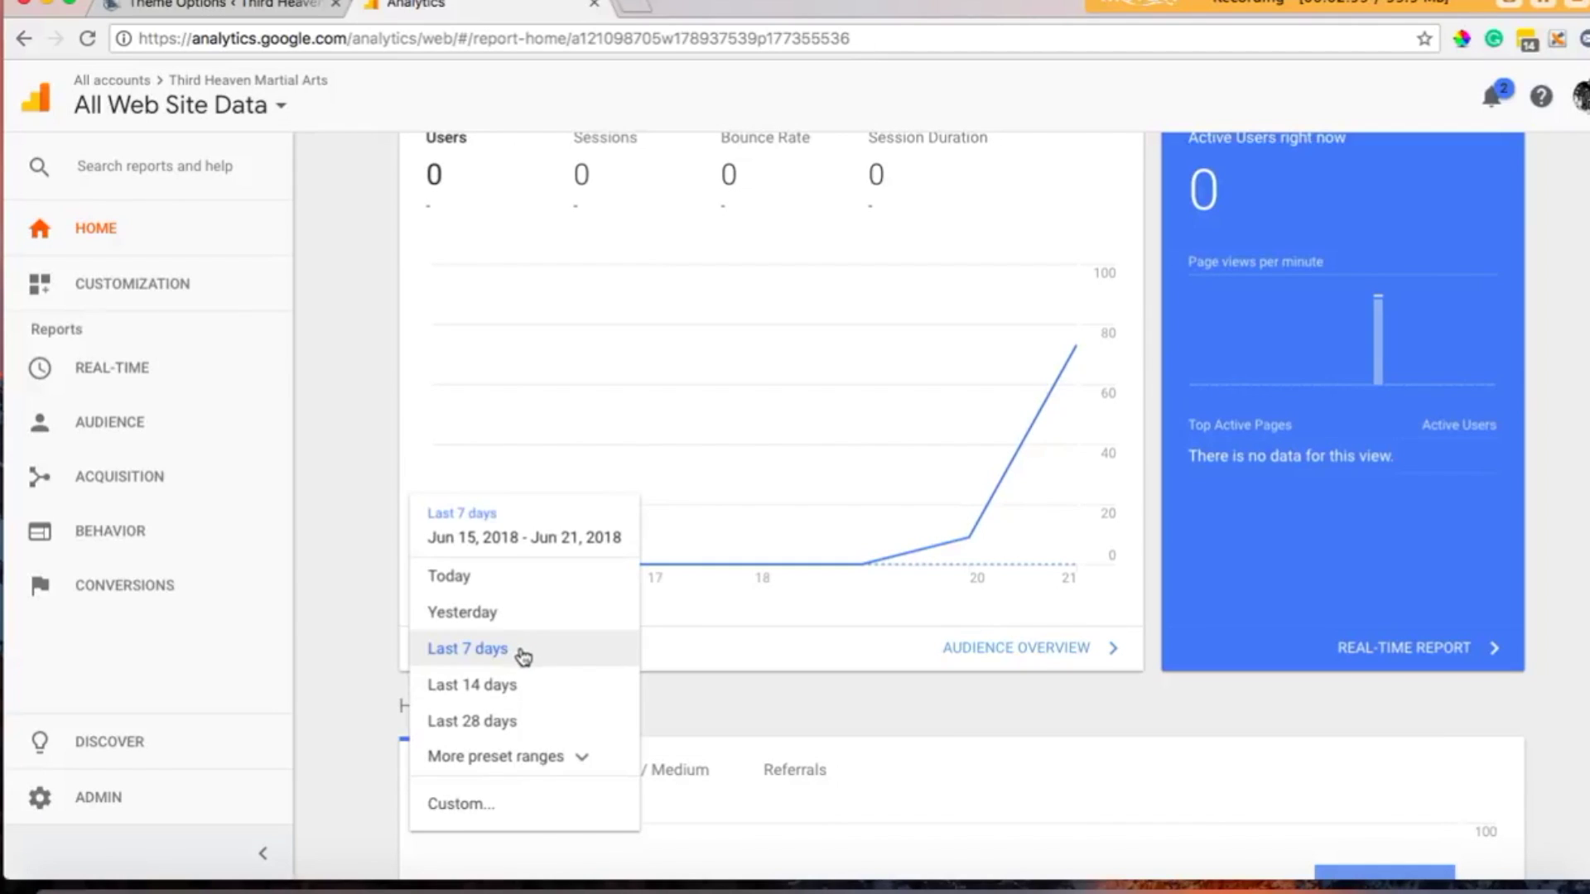
click(482, 617)
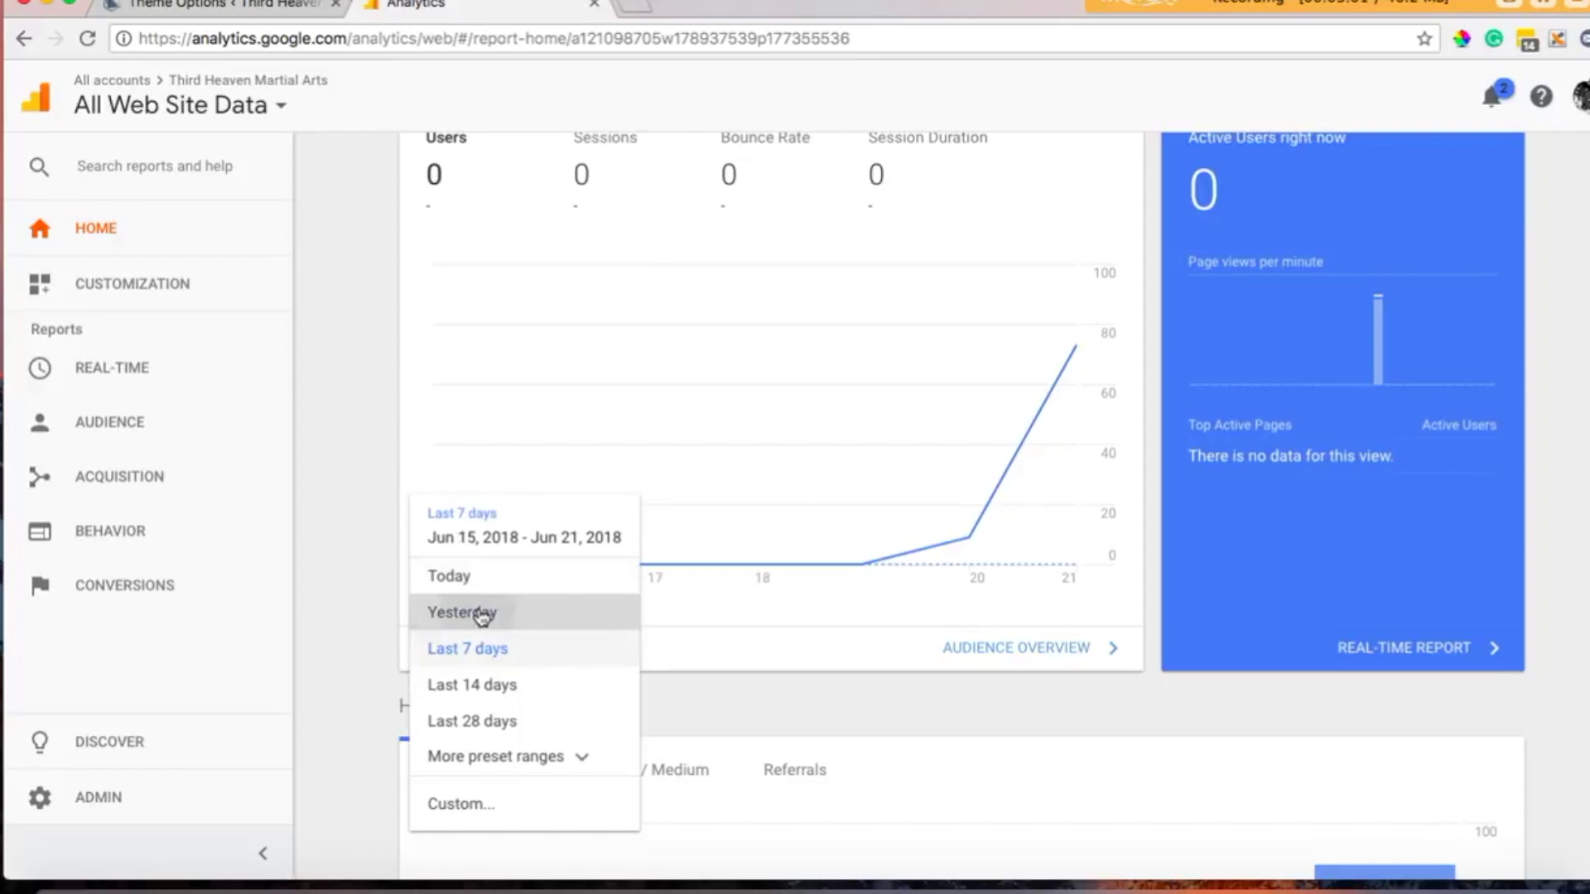
scroll(787, 568, up, 2)
mouse_move(795, 585)
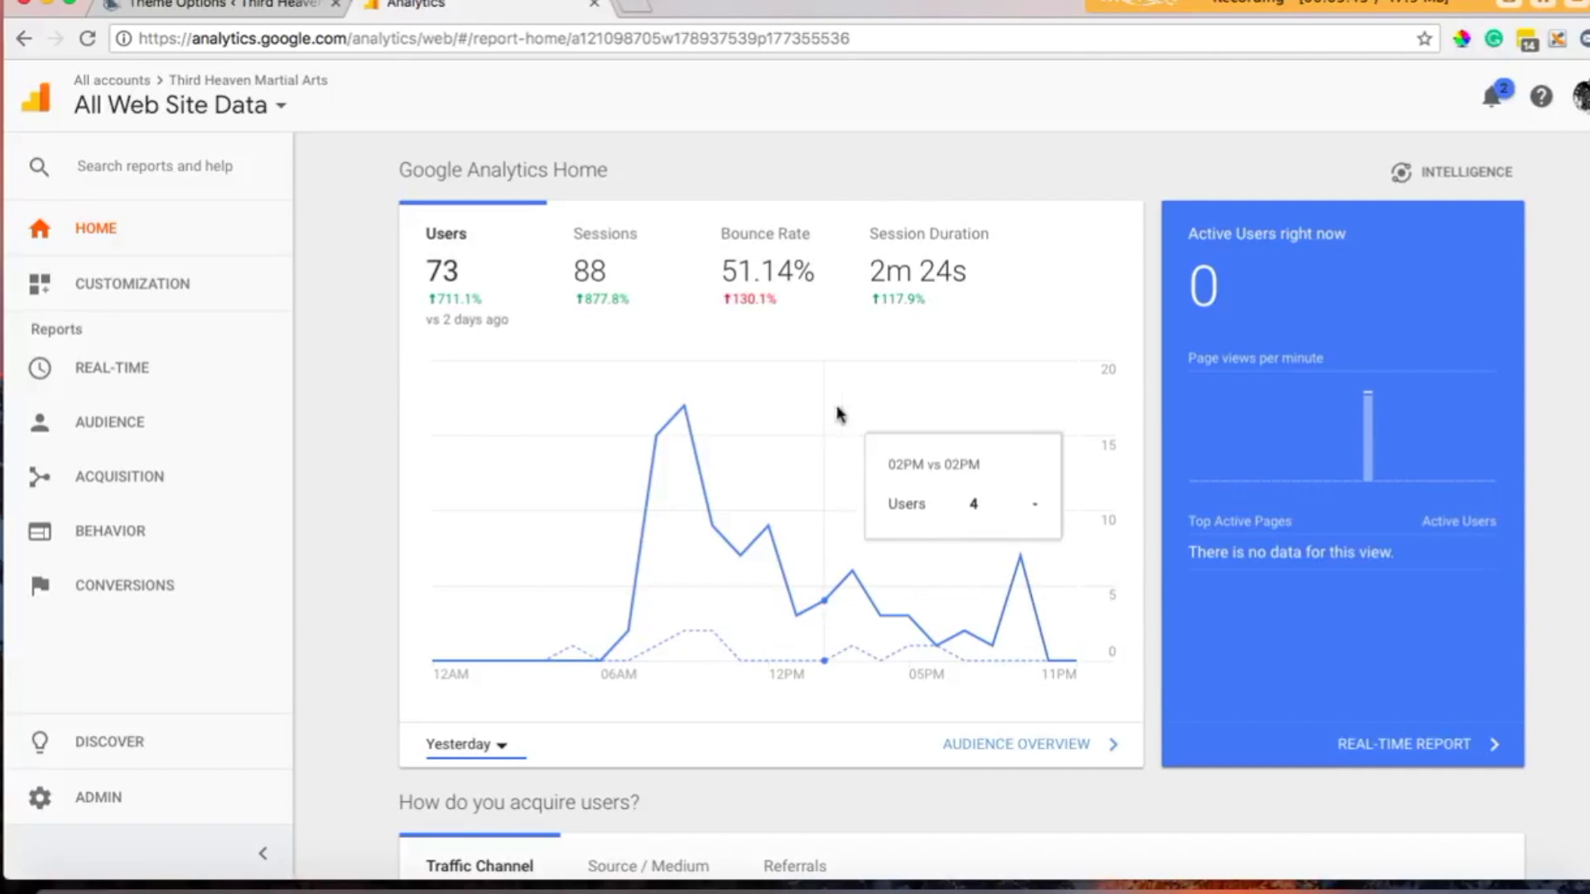
Examine the home page reports on acquisition, active users, retention, visit times, countries, devices and visited pages.
scroll(1027, 687, down, 3)
scroll(1025, 689, down, 10)
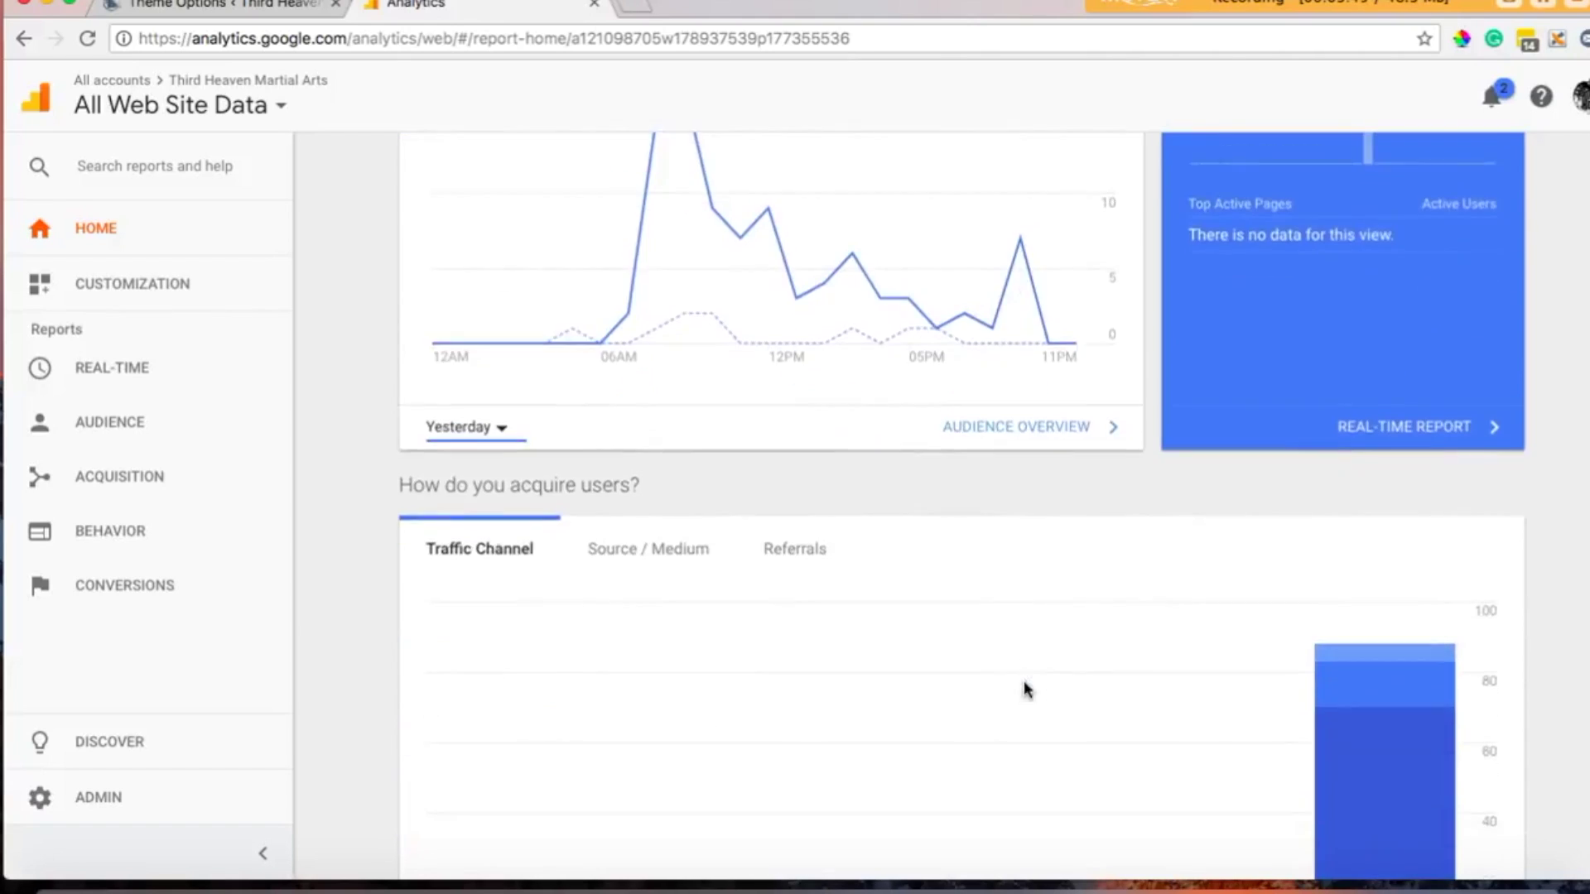
scroll(1025, 687, down, 3)
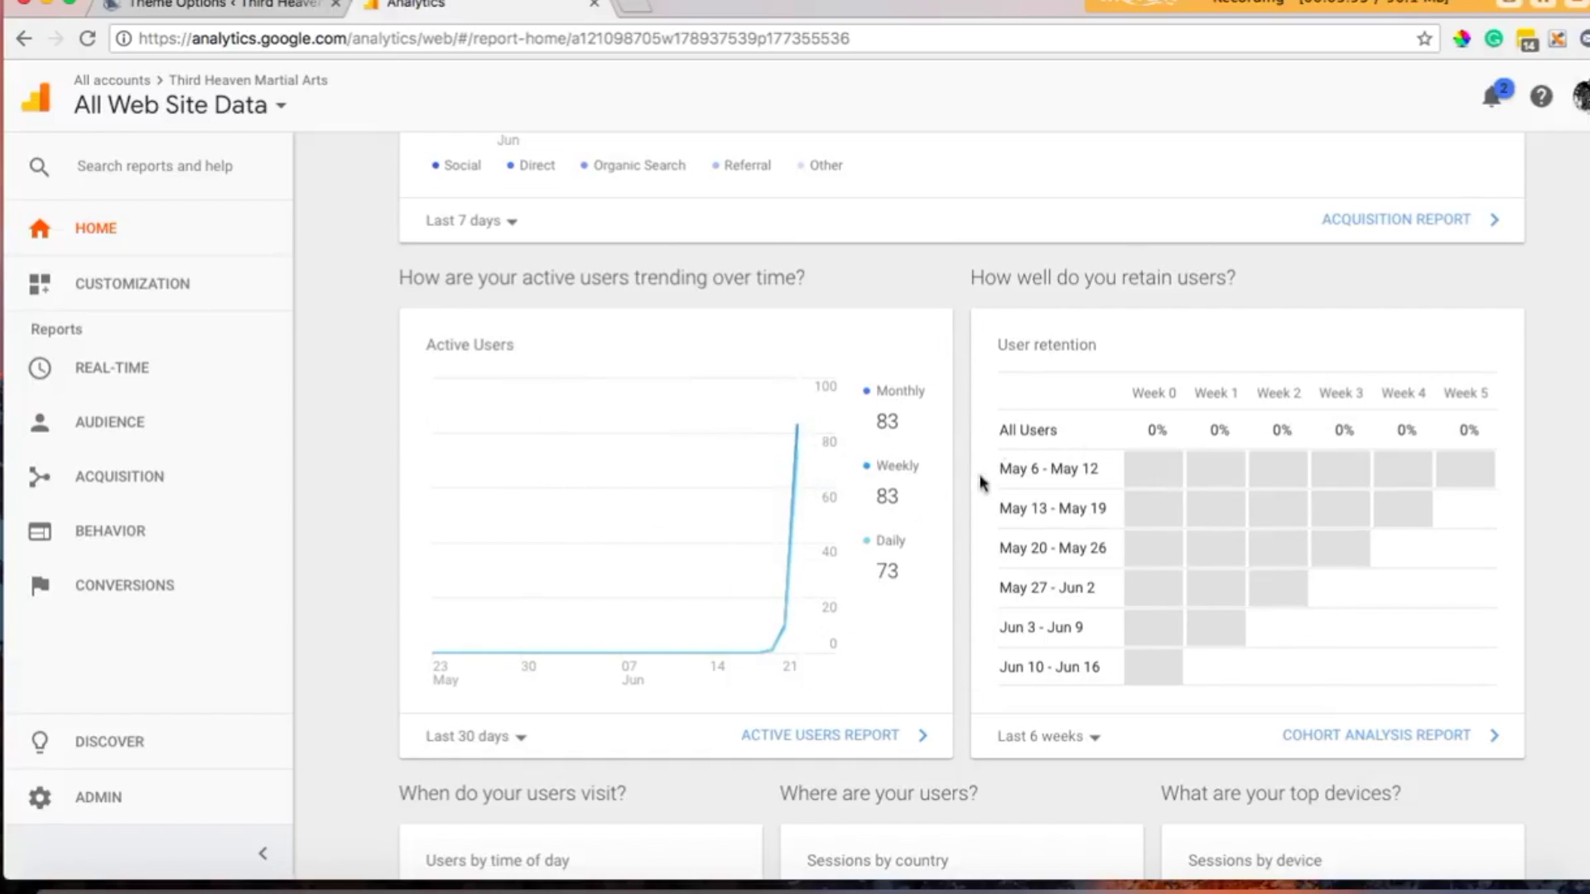
scroll(907, 619, down, 3)
scroll(909, 619, down, 4)
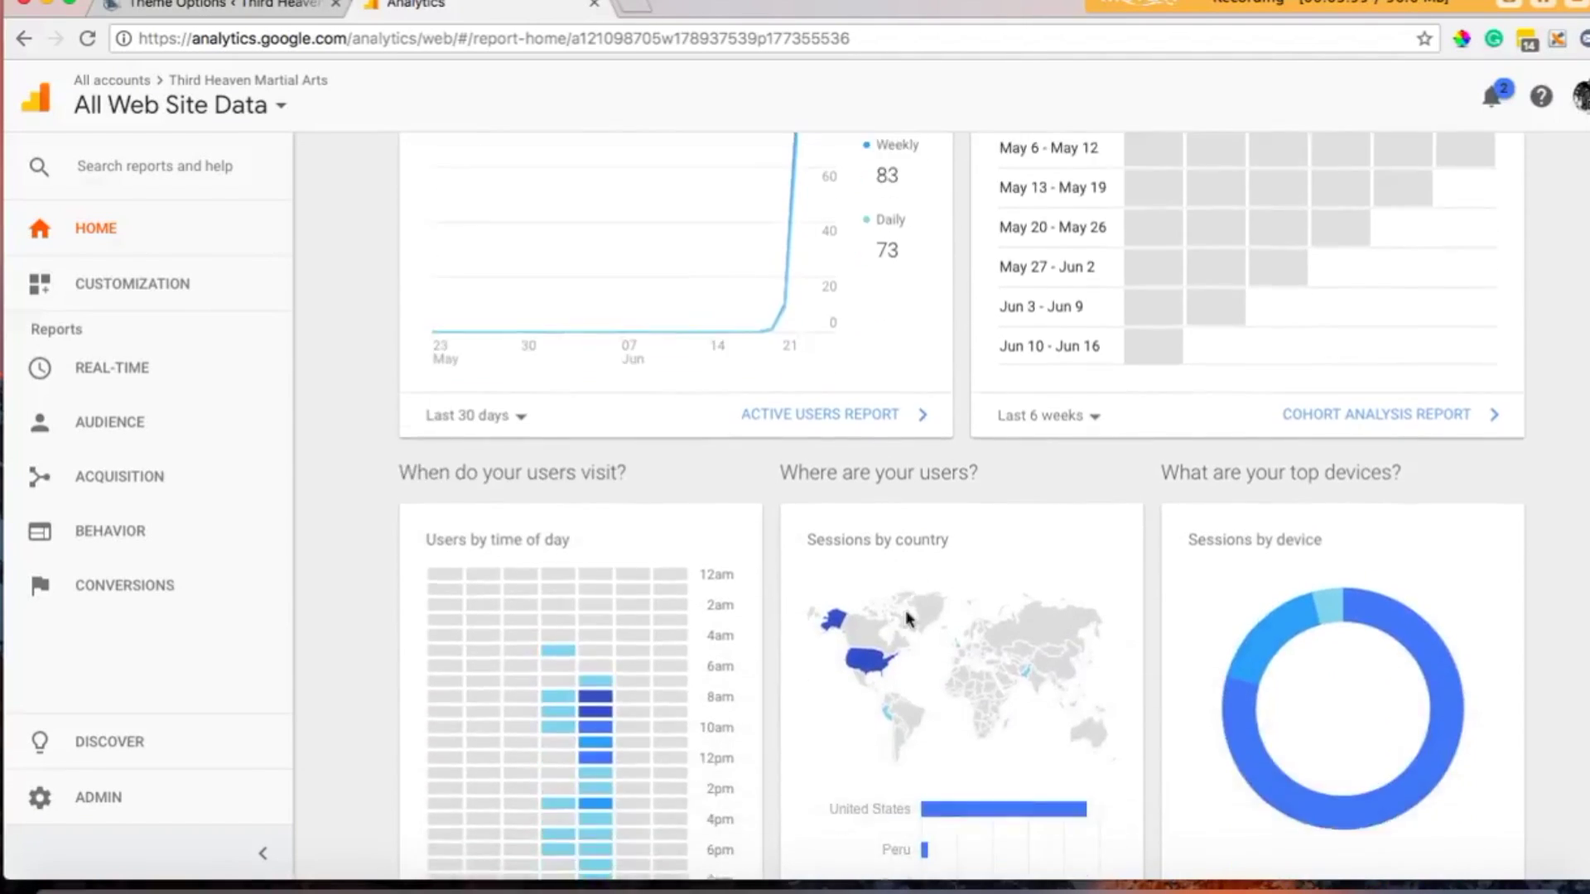
scroll(747, 559, down, 5)
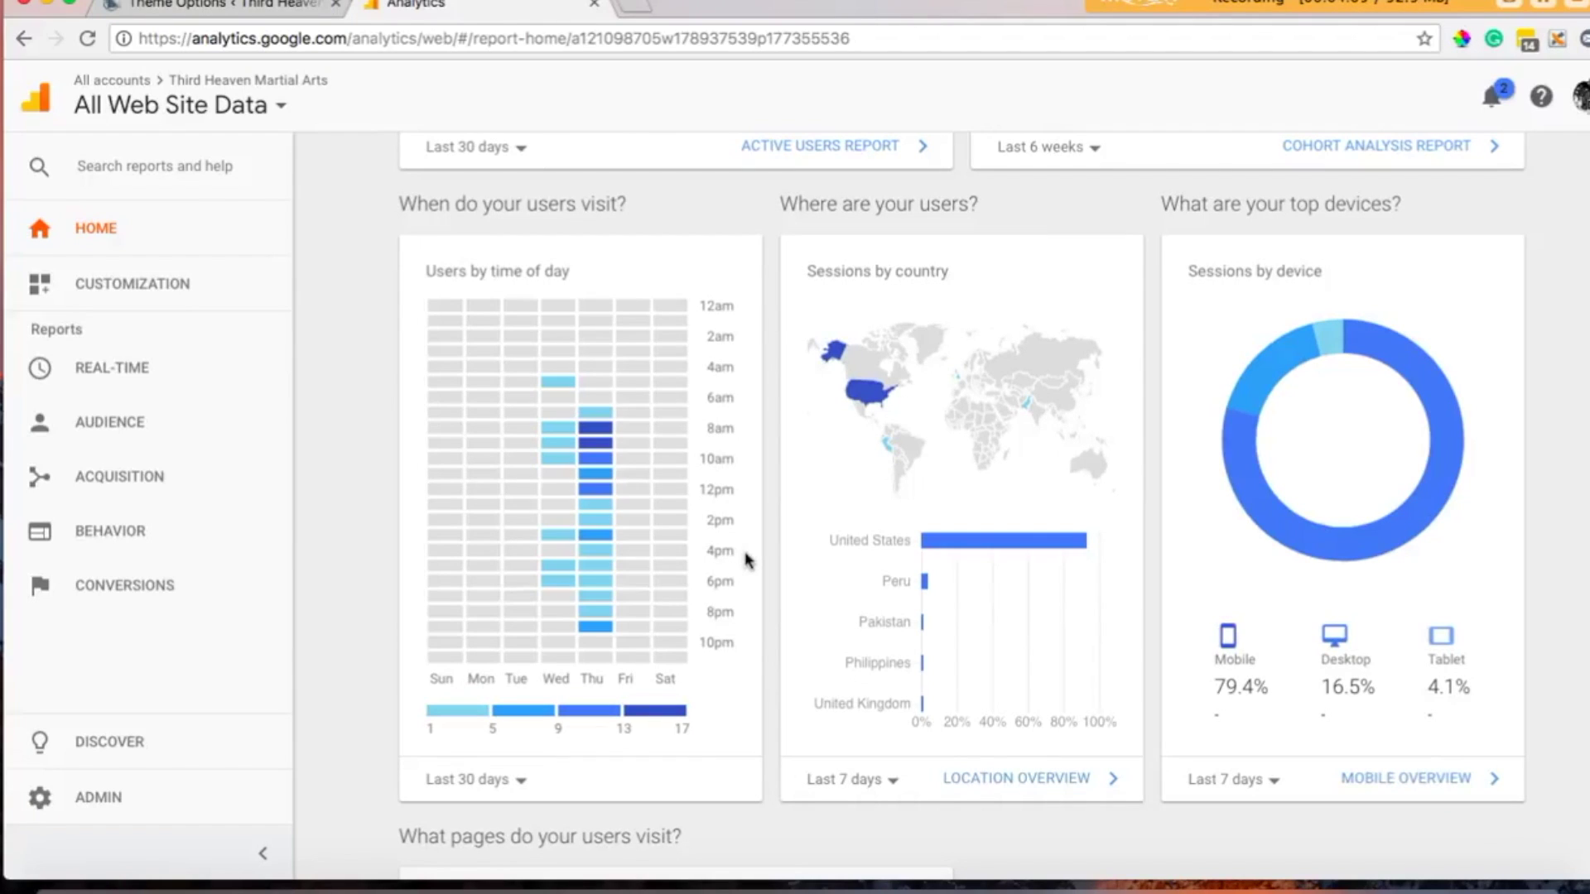
mouse_move(989, 542)
mouse_move(922, 626)
scroll(1131, 657, down, 7)
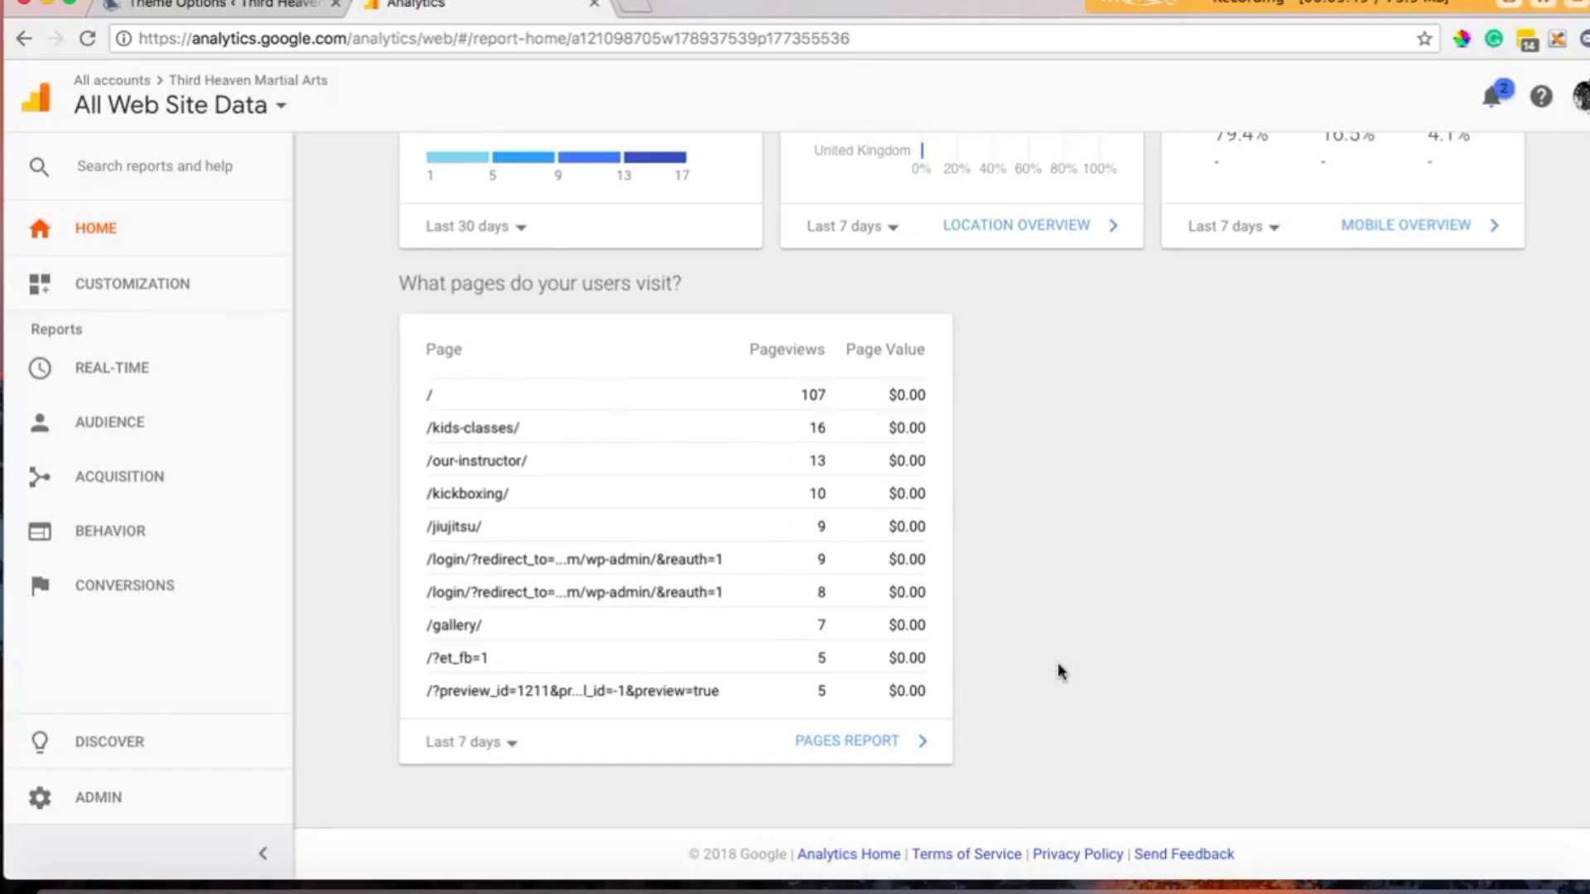
scroll(1060, 671, up, 5)
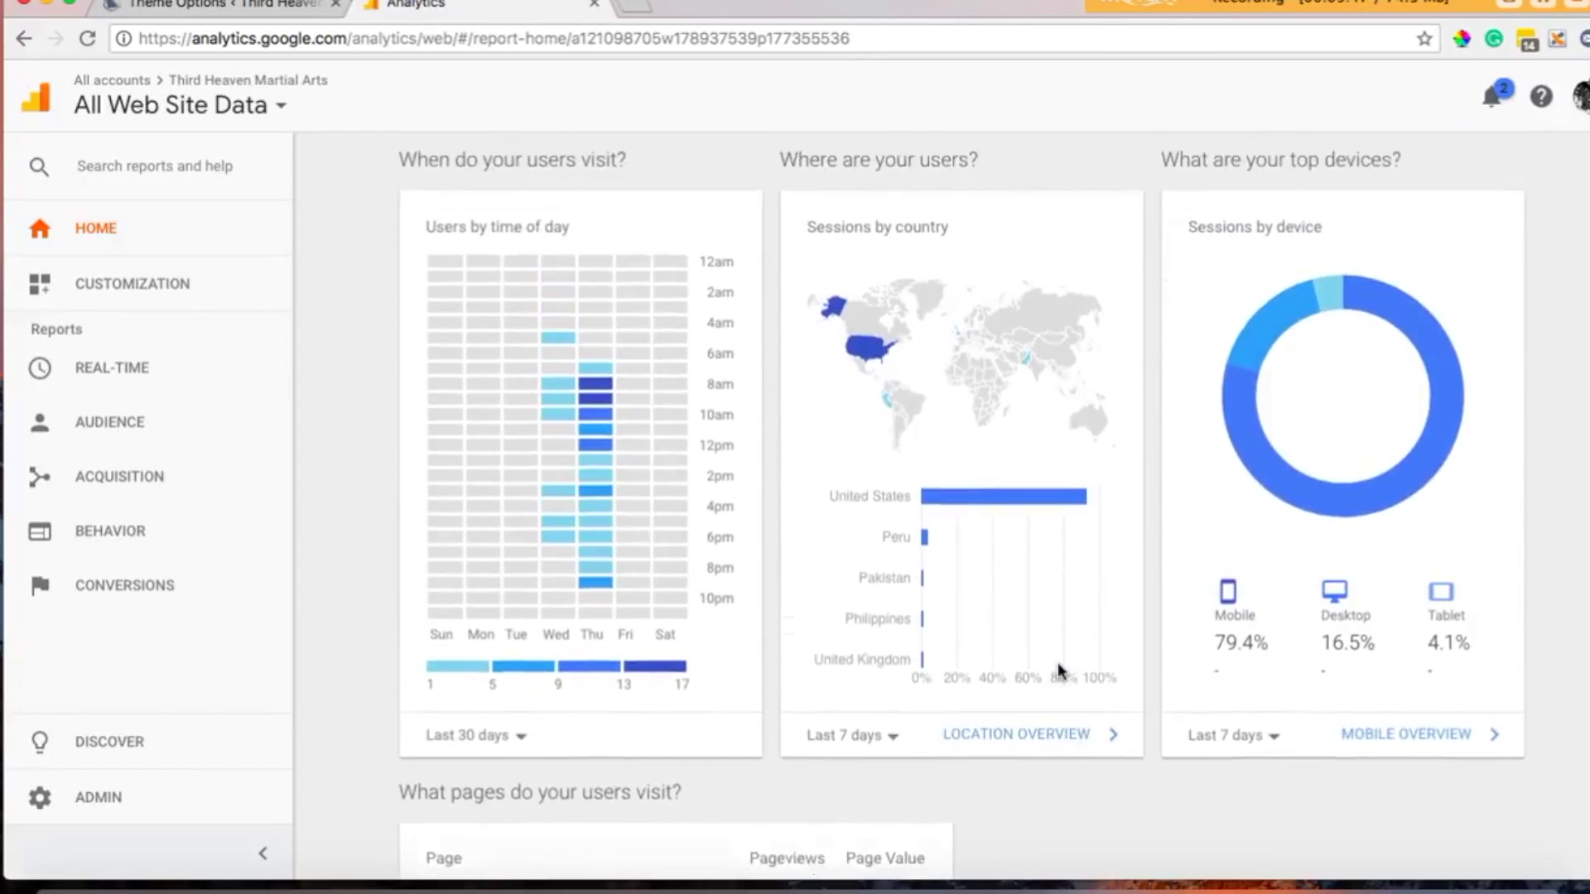
scroll(1060, 669, up, 10)
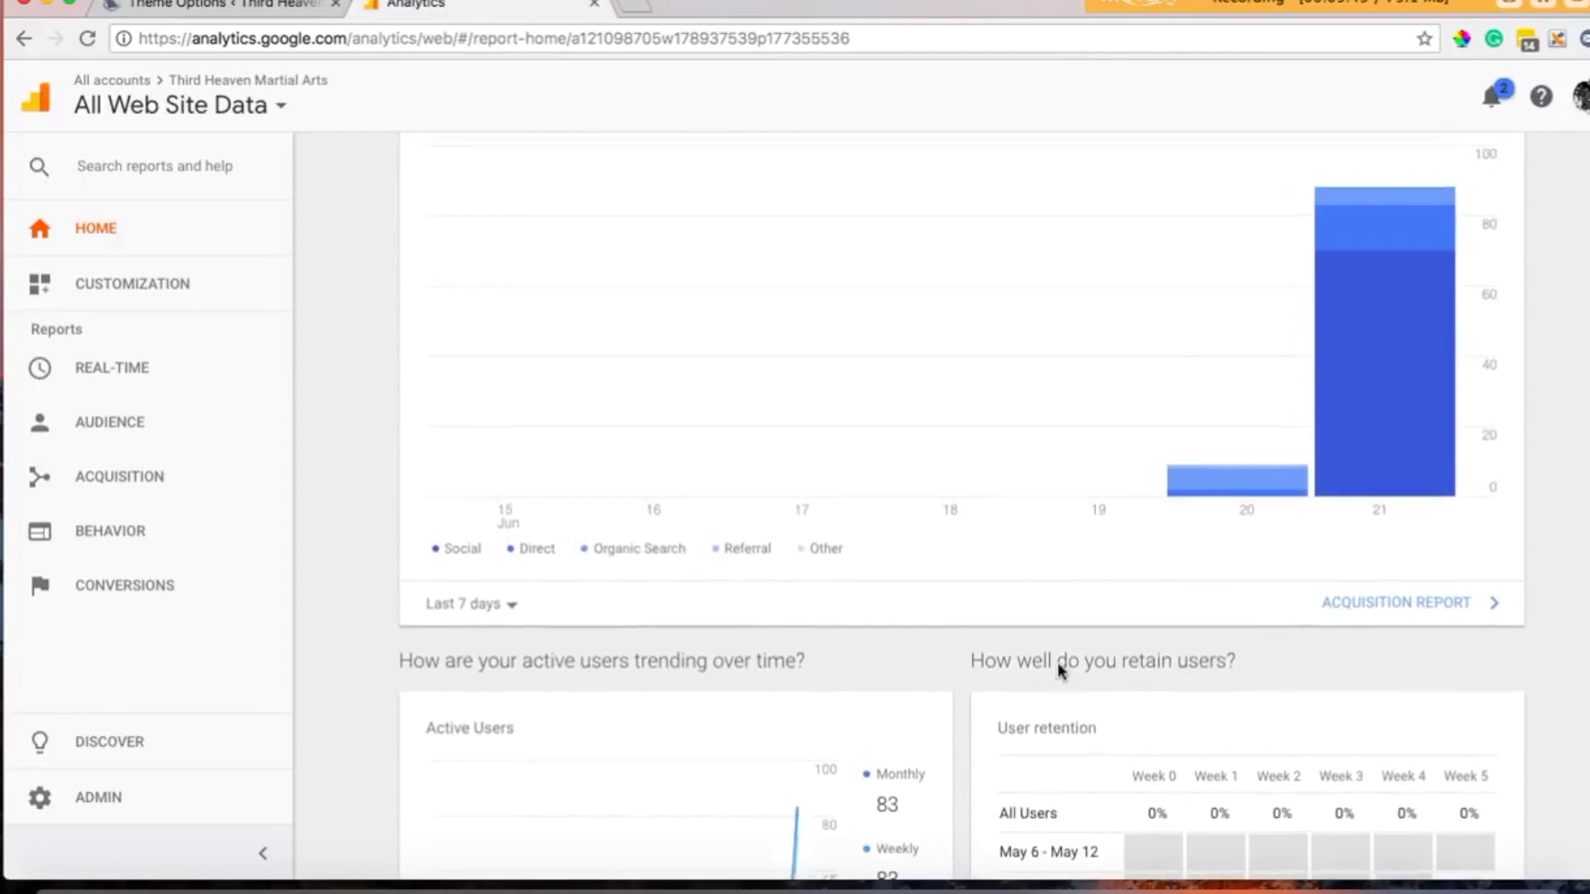
scroll(1057, 662, up, 7)
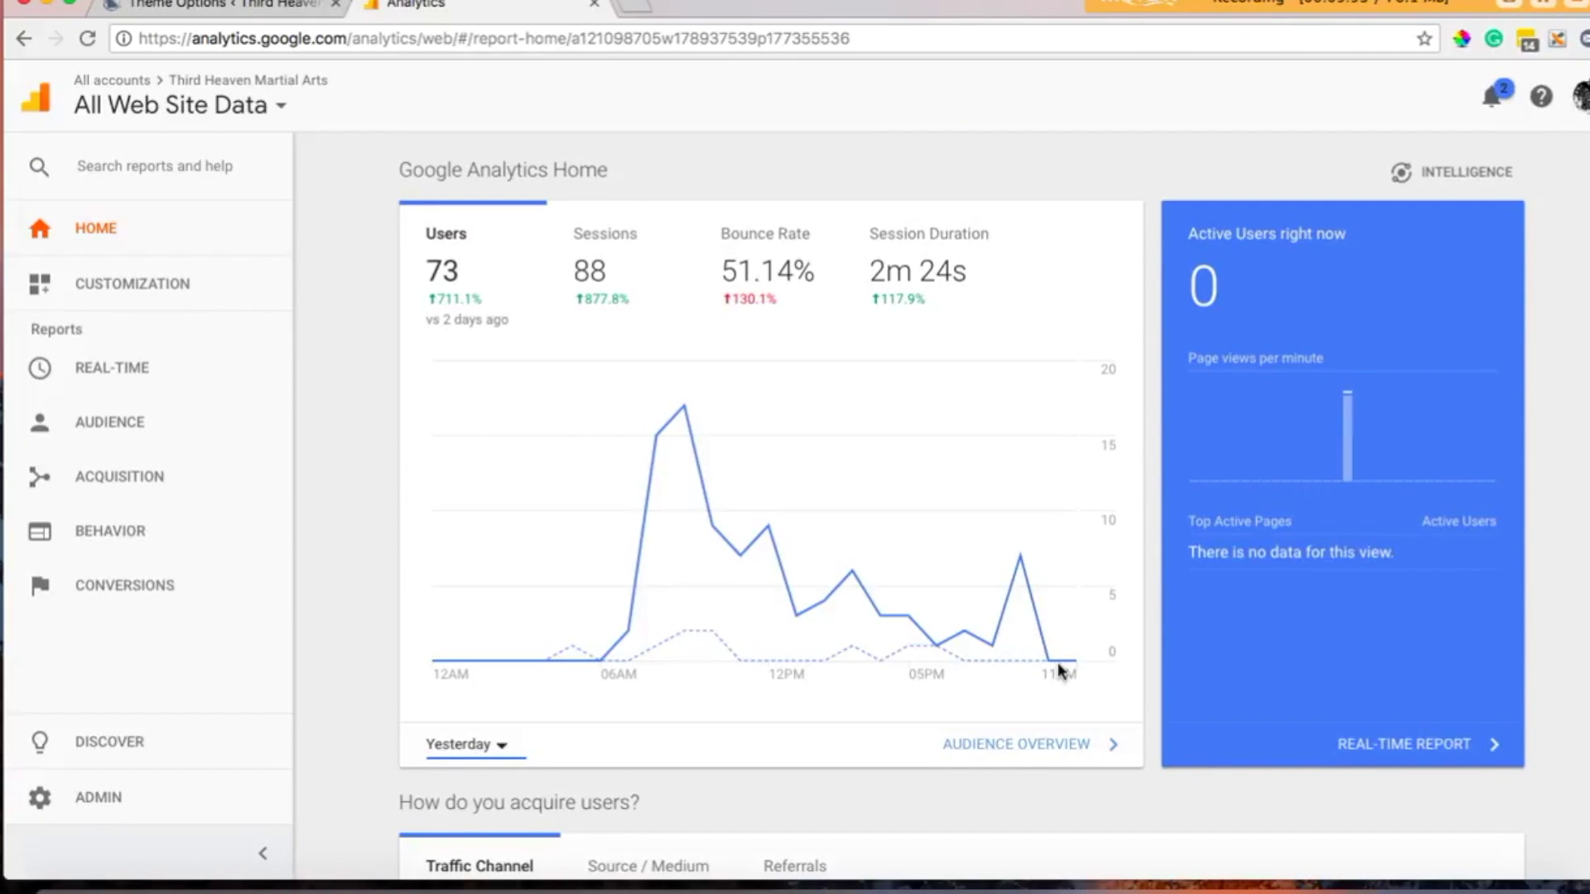
Display the user acquisition chart by Source / Medium and review its traffic sources.
scroll(1057, 667, down, 4)
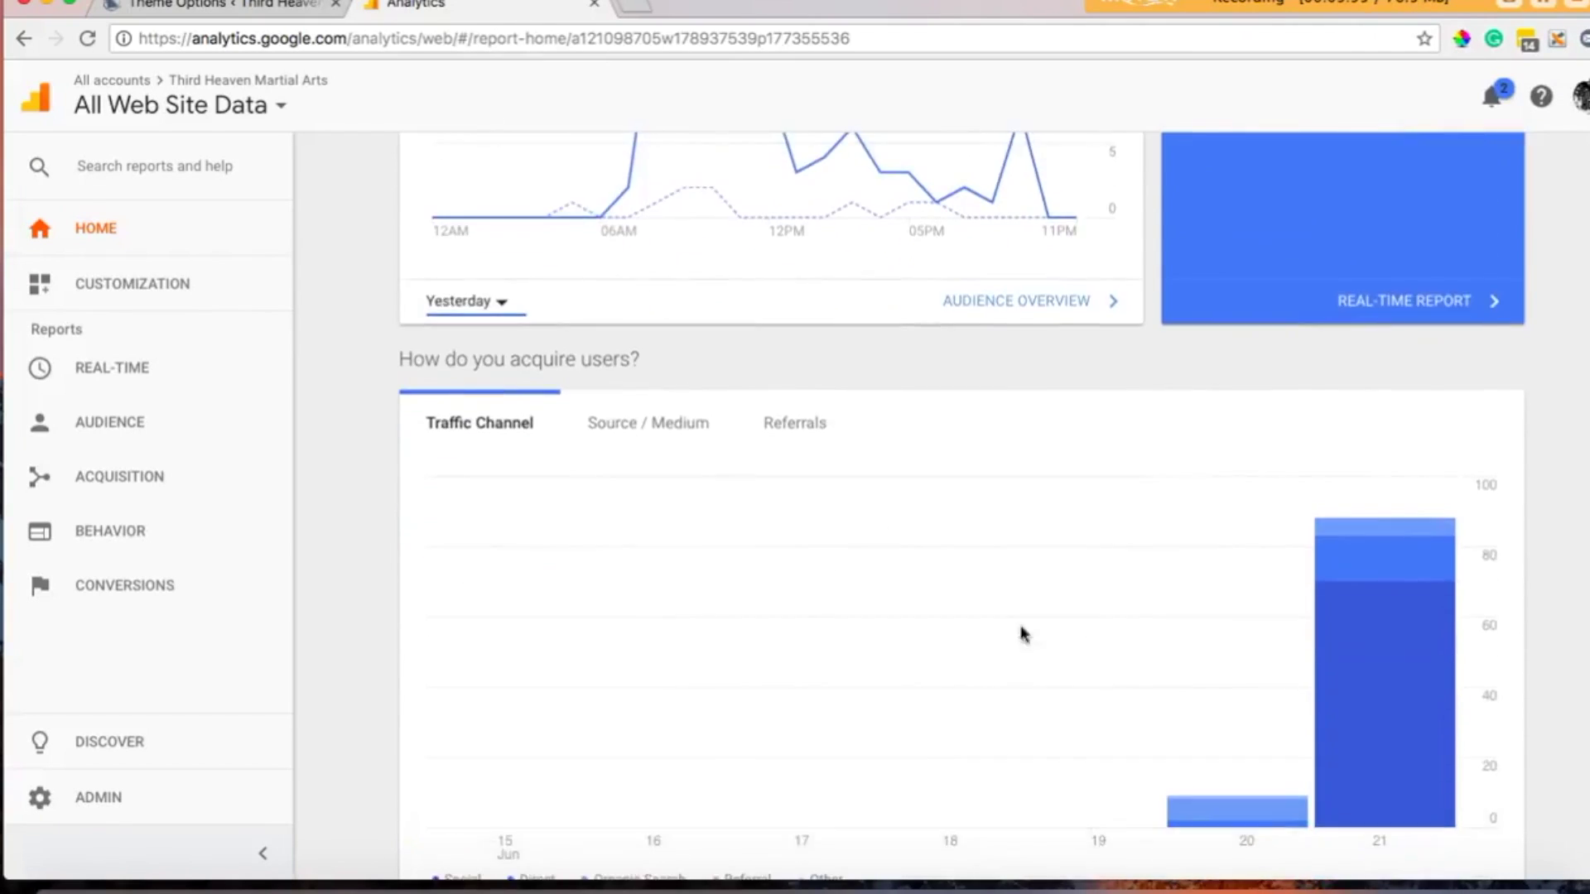
click(667, 439)
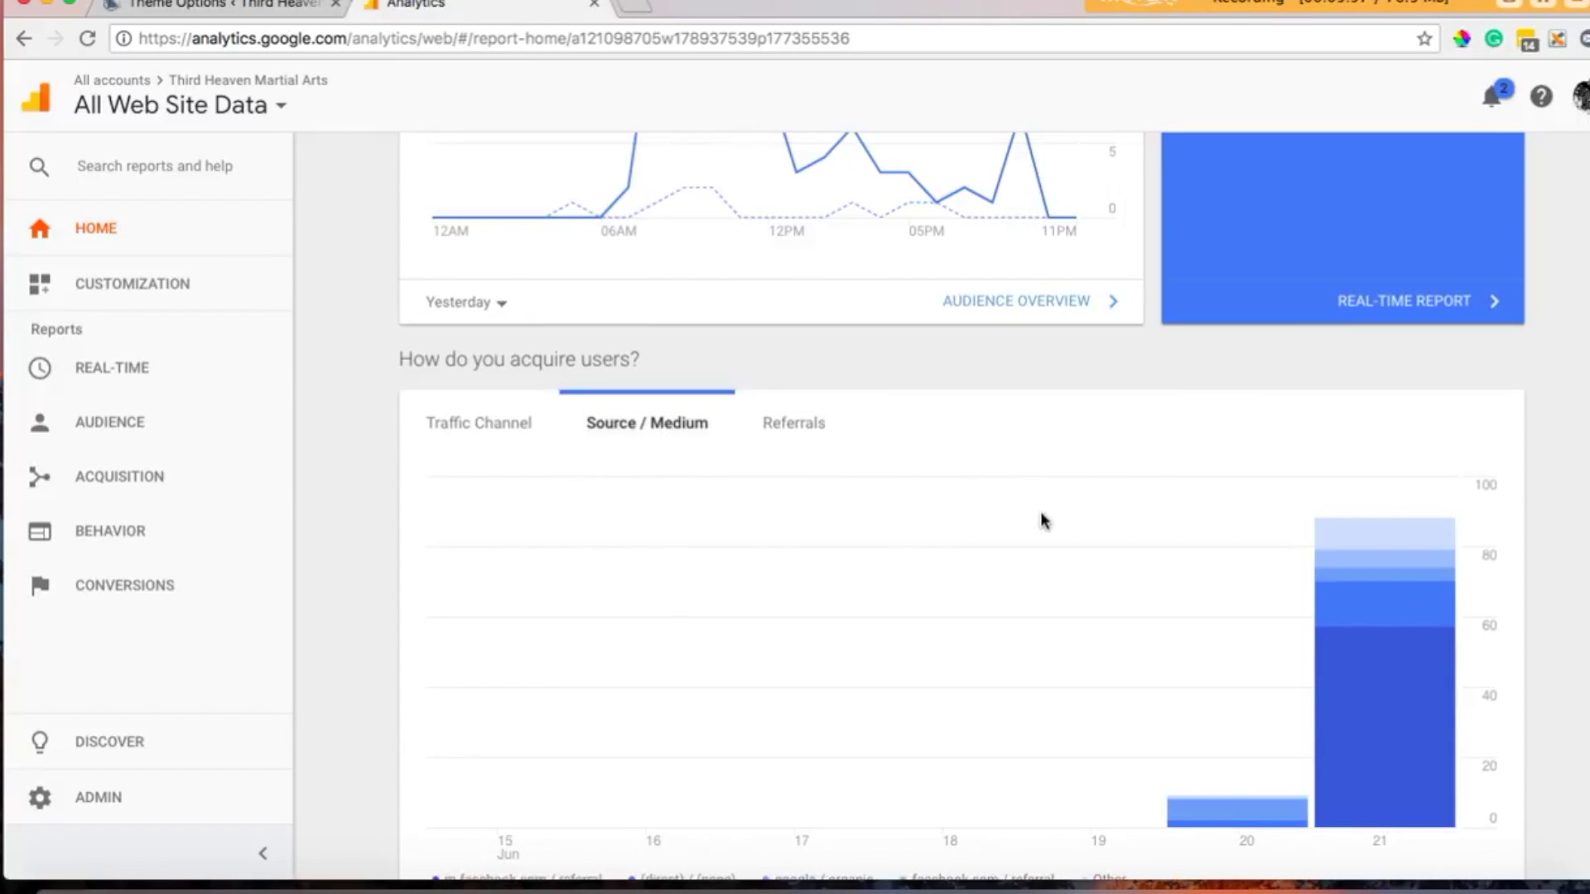
scroll(1074, 551, down, 3)
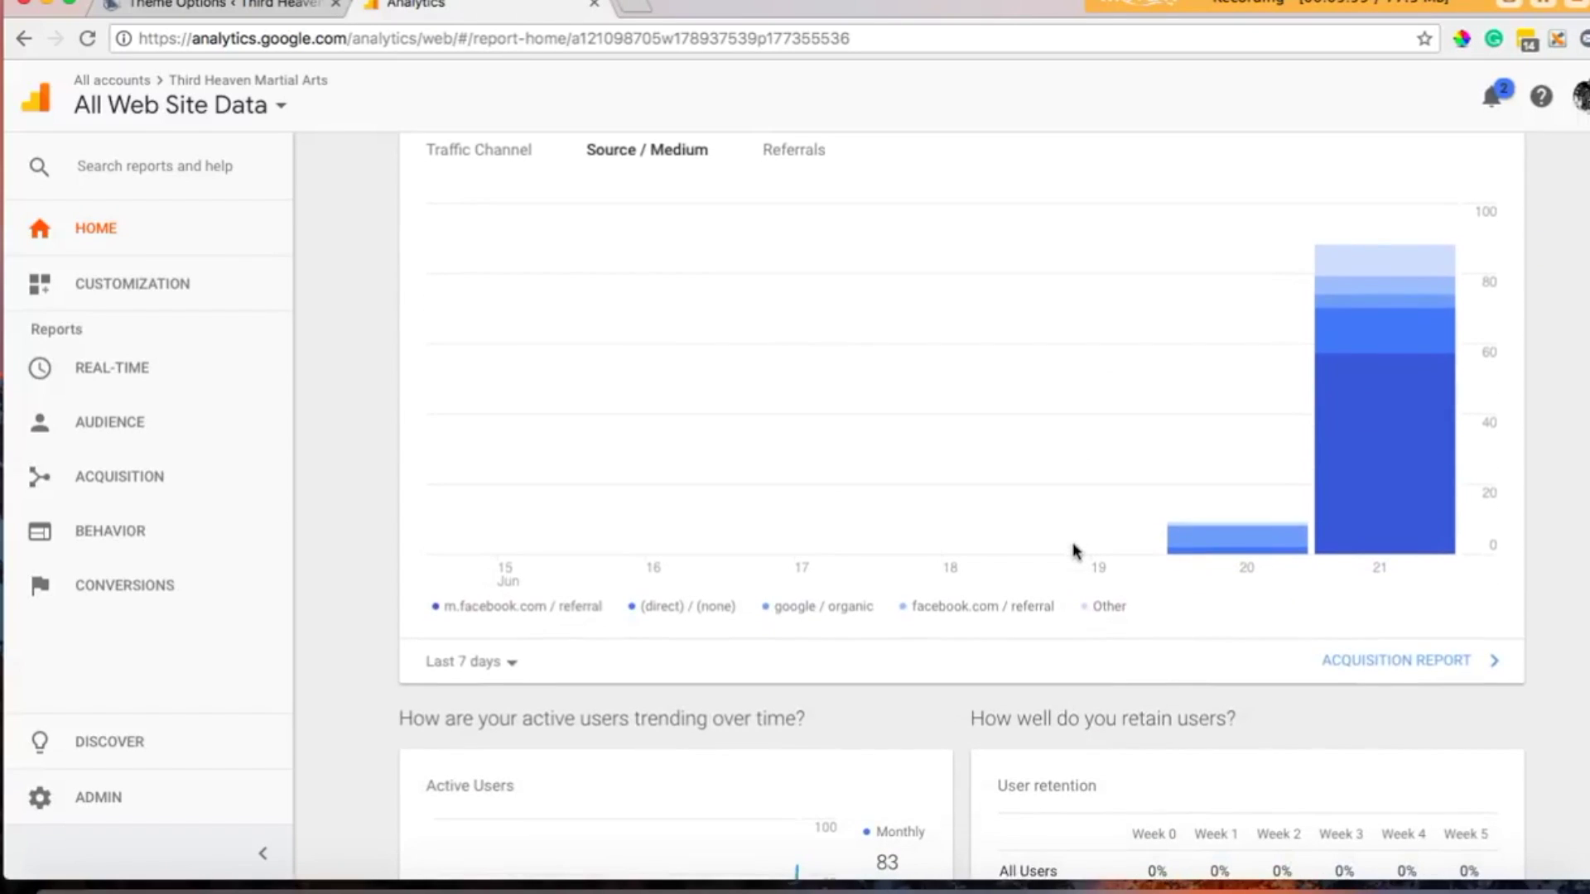
scroll(1075, 550, up, 2)
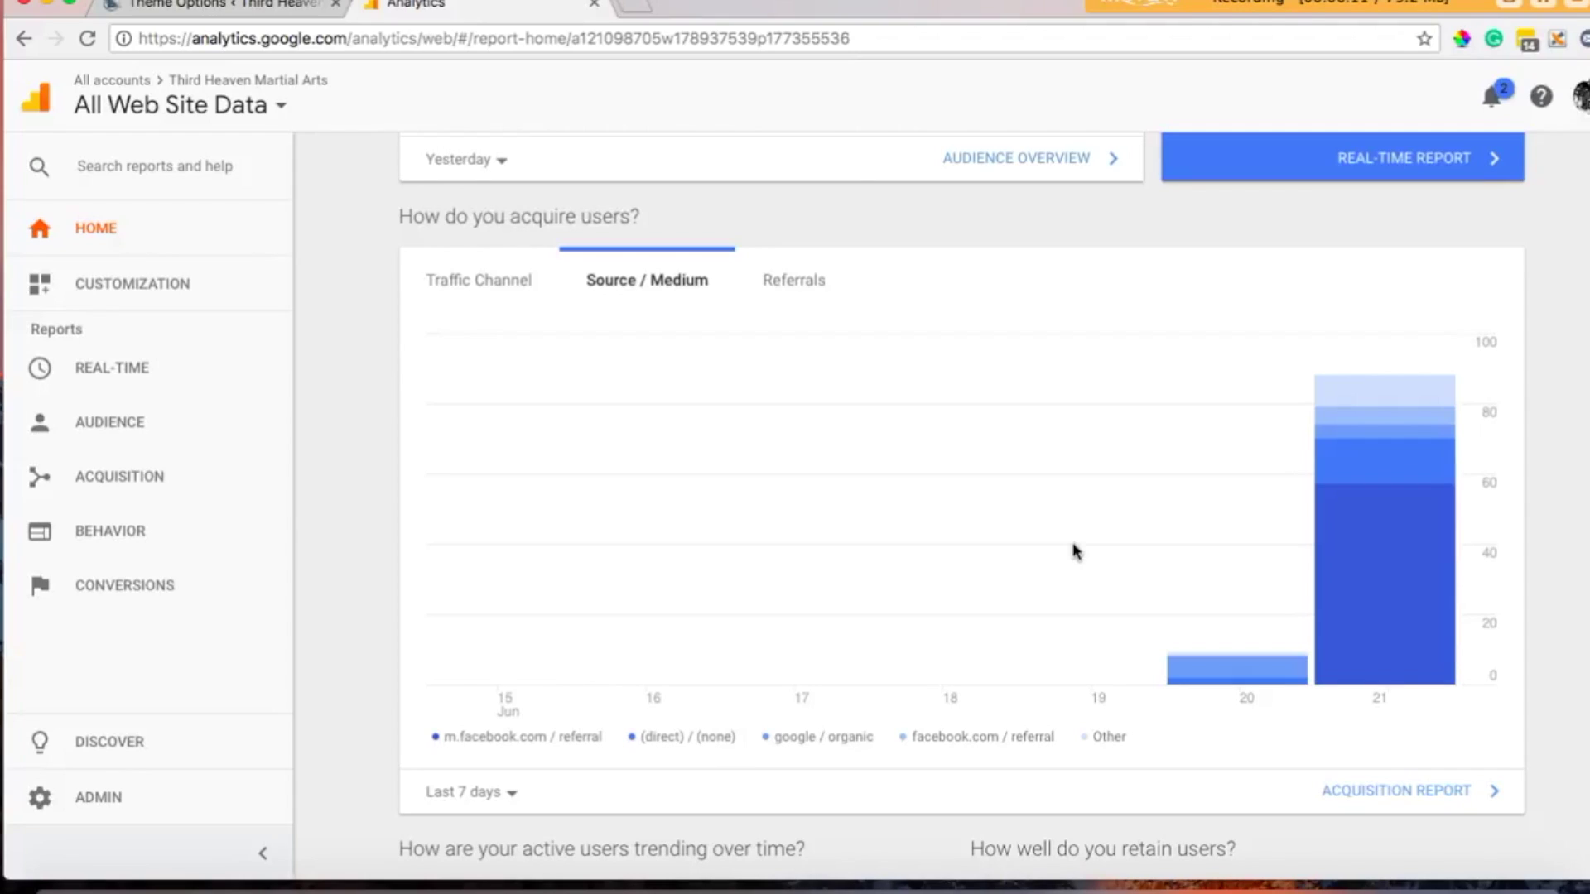
Display the user acquisition chart by Referrals, and review it alongside the home page's users overview, active users and retention reports.
click(797, 290)
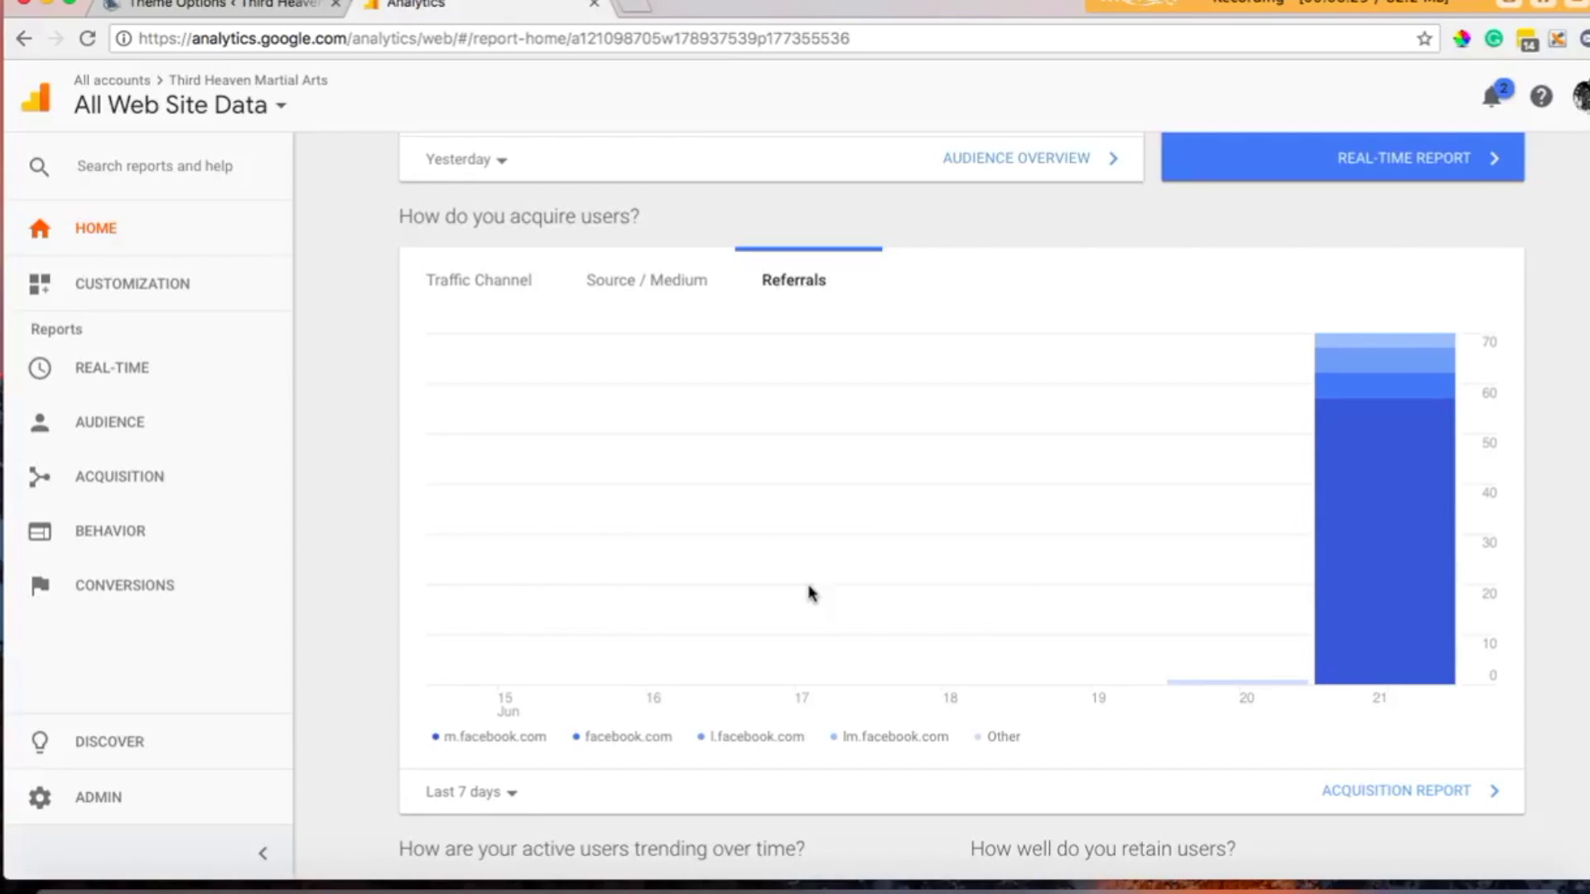
scroll(809, 593, up, 7)
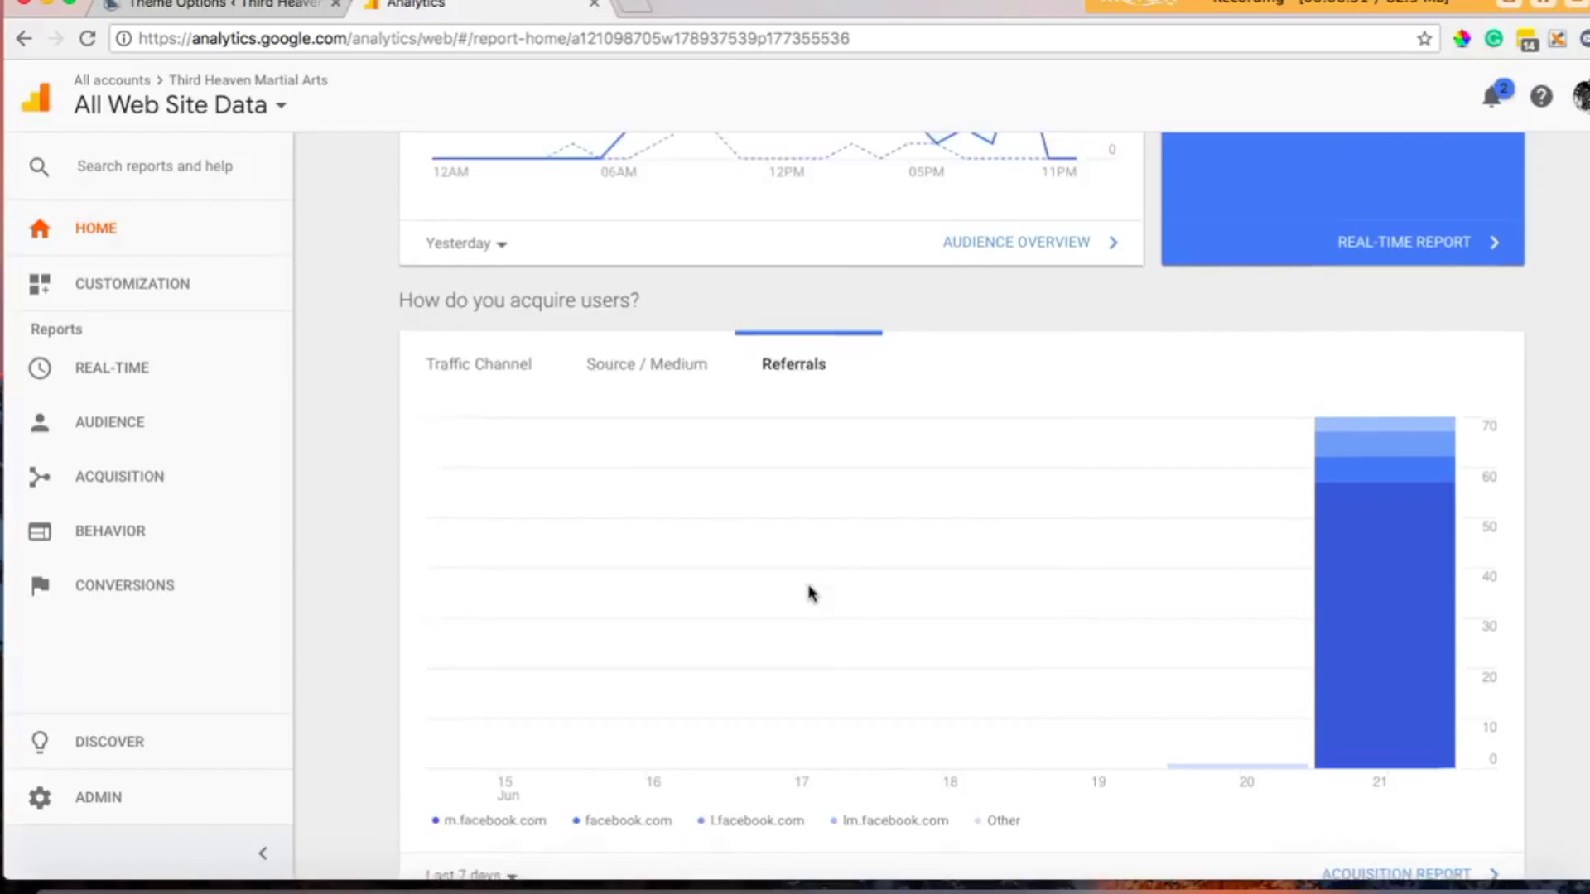
mouse_move(685, 407)
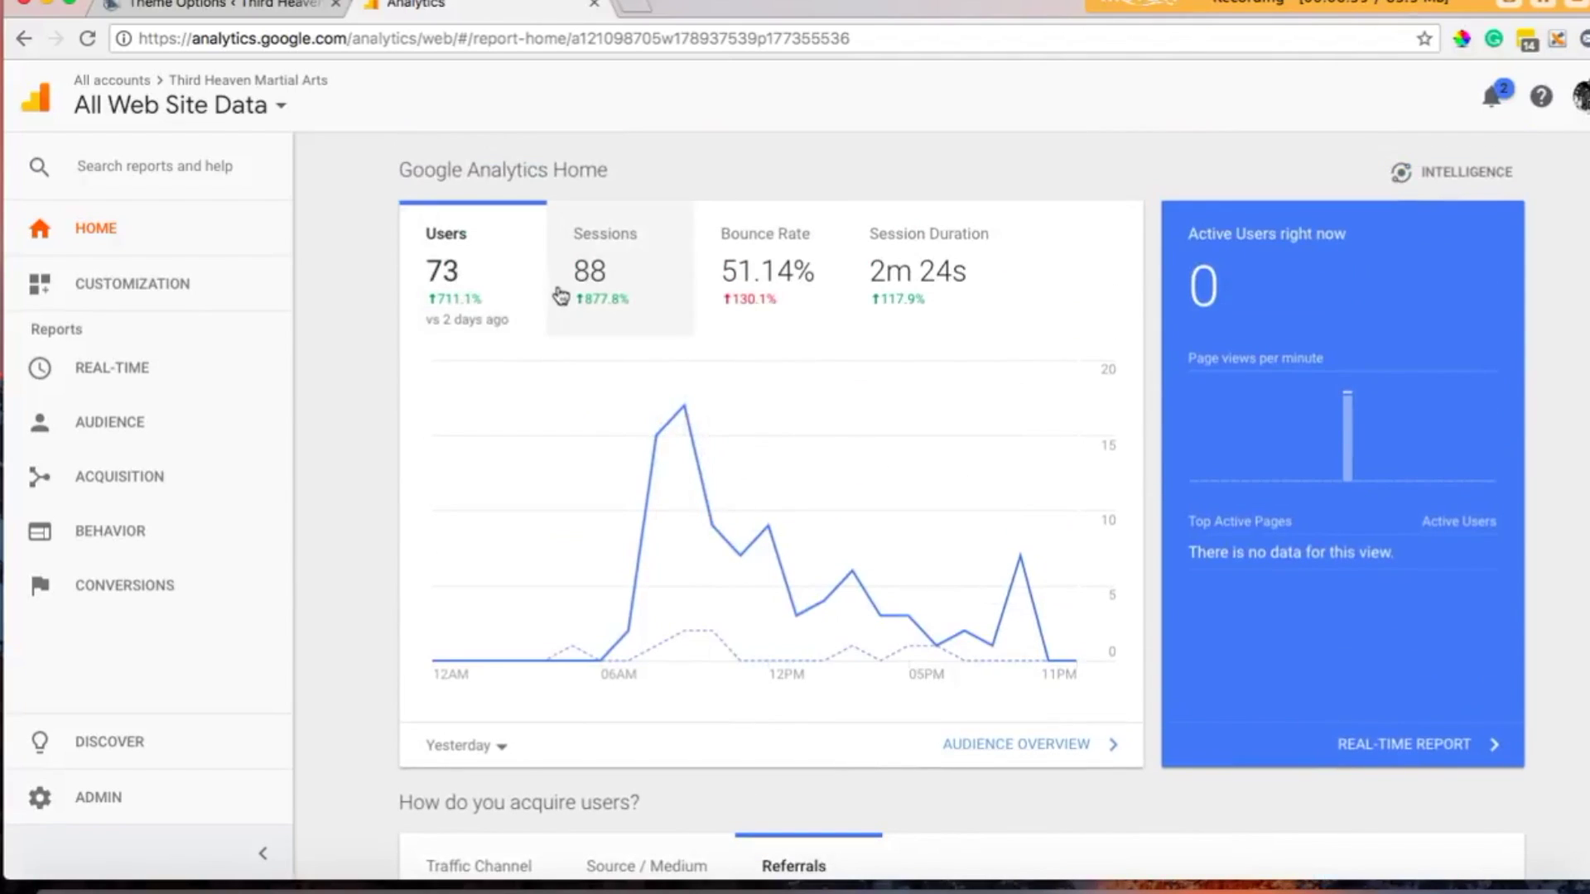
scroll(921, 617, down, 3)
scroll(921, 617, down, 15)
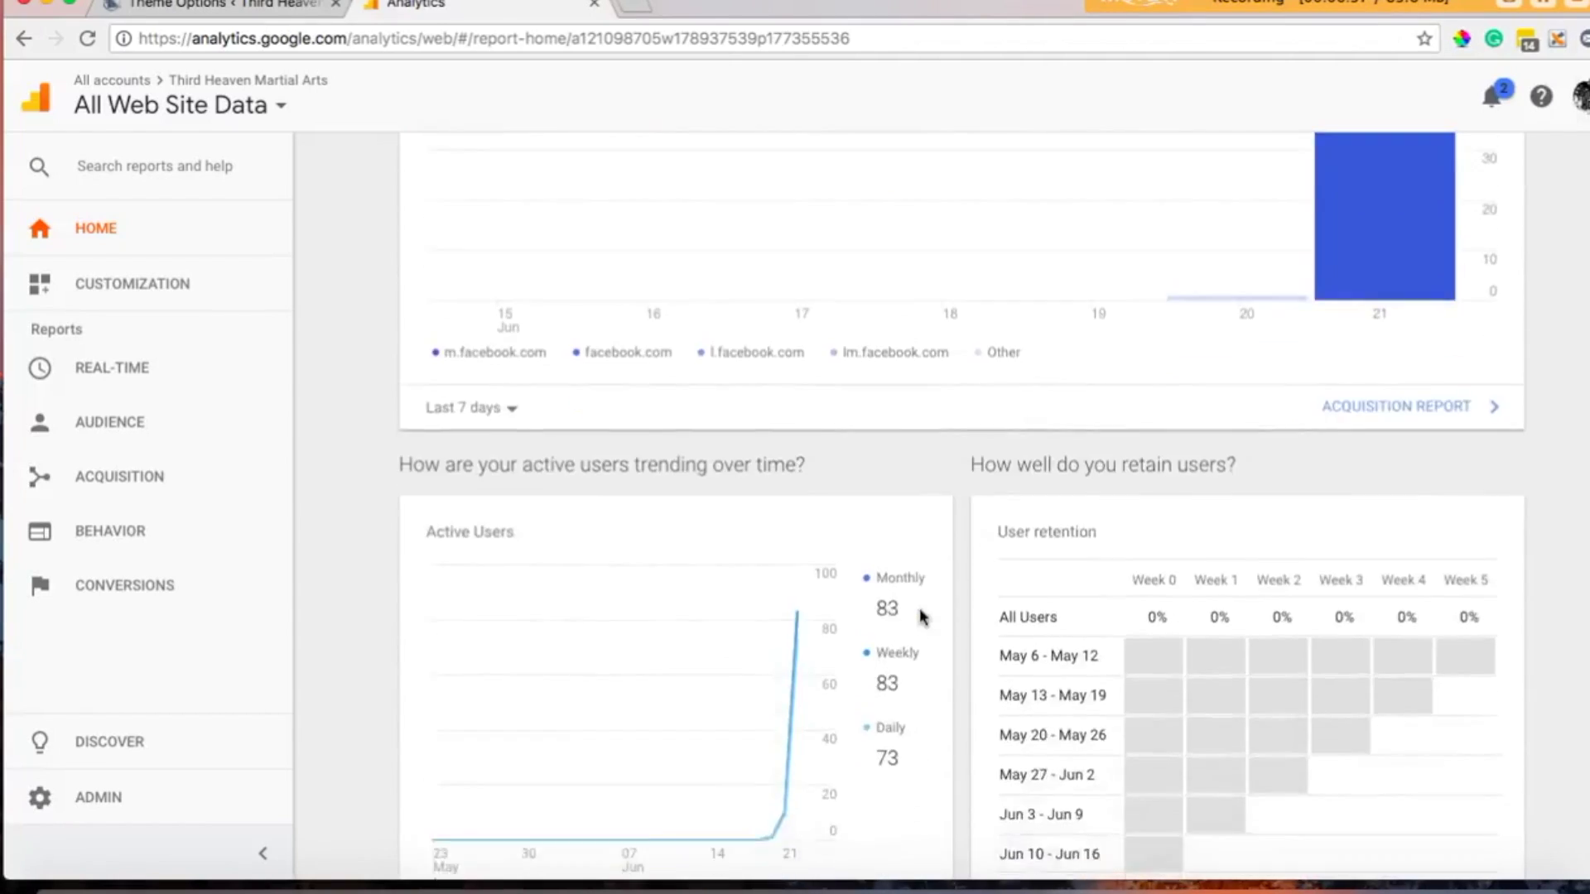
scroll(922, 617, up, 5)
scroll(921, 617, up, 10)
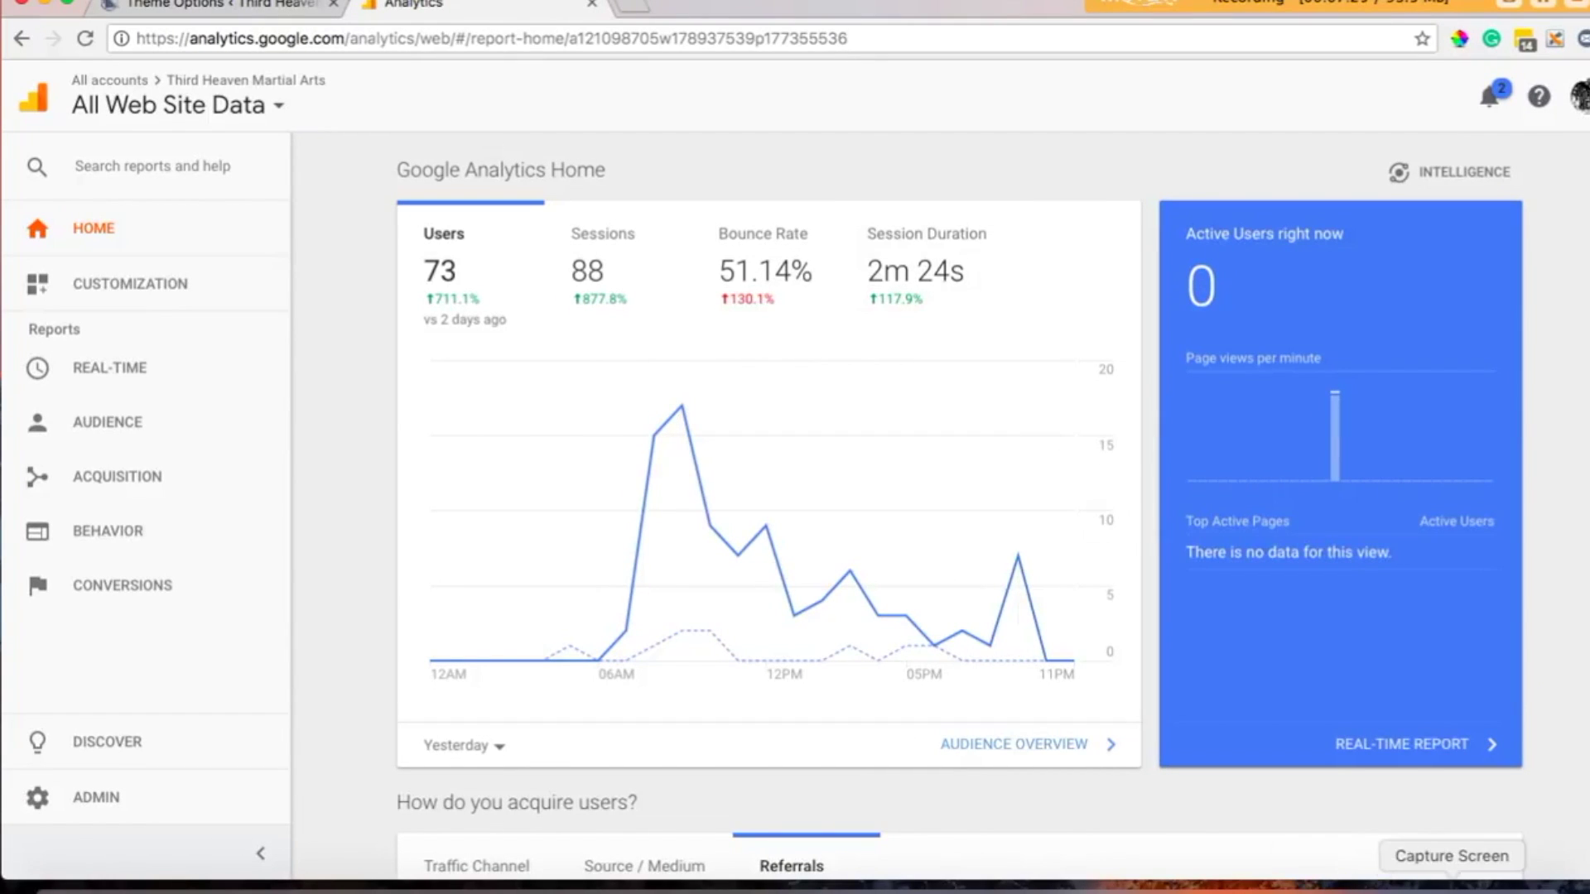
click(1451, 884)
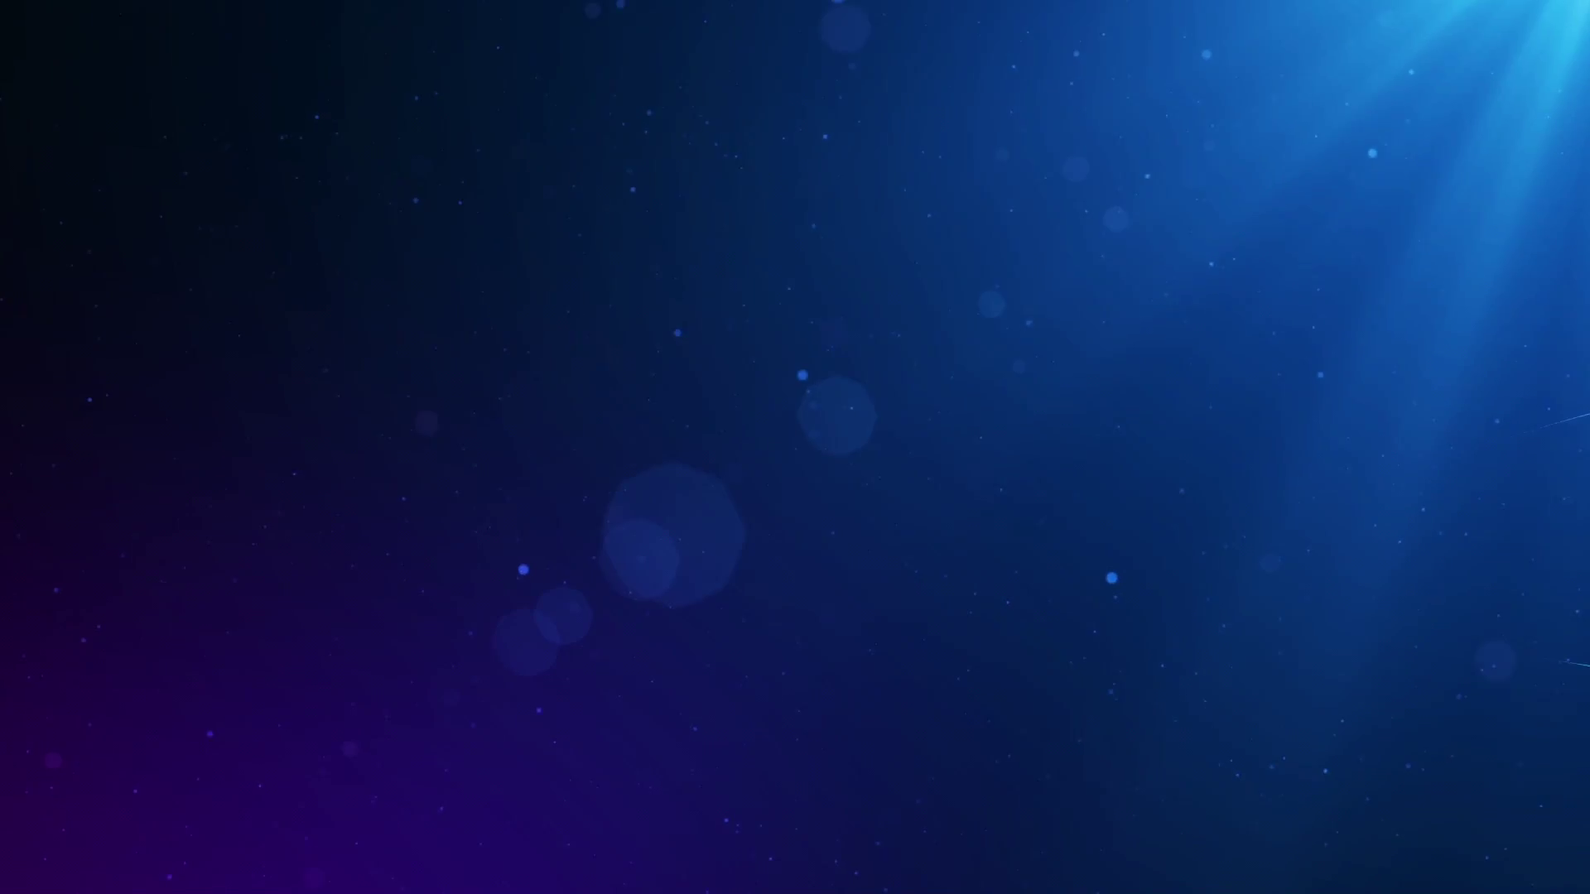